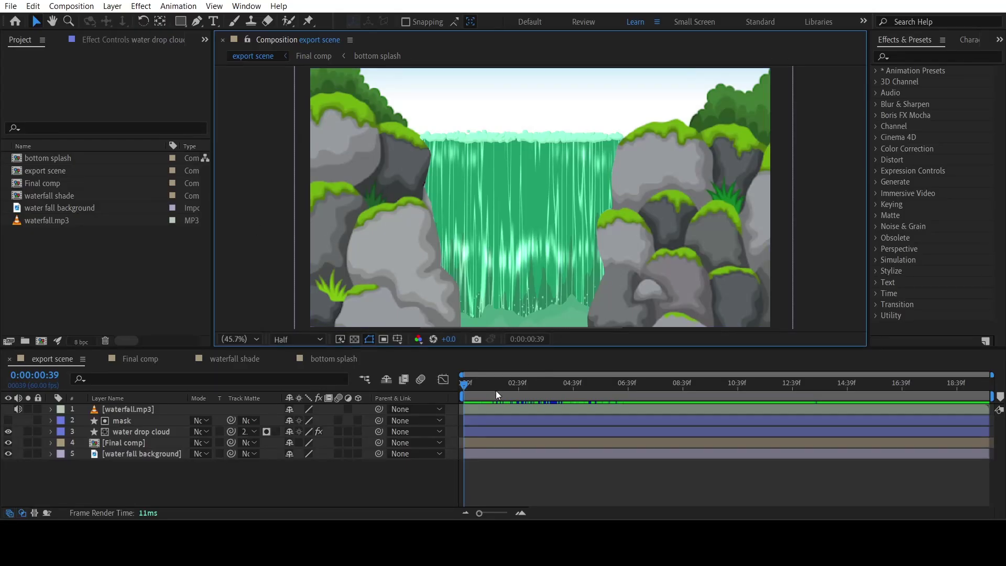
# Scrub the export scene animation, then hide the water drop cloud, Final comp and waterfall background layers
pyautogui.moveTo(496, 391); pyautogui.dragTo(525, 392)
pyautogui.moveTo(8, 428); pyautogui.dragTo(8, 454)
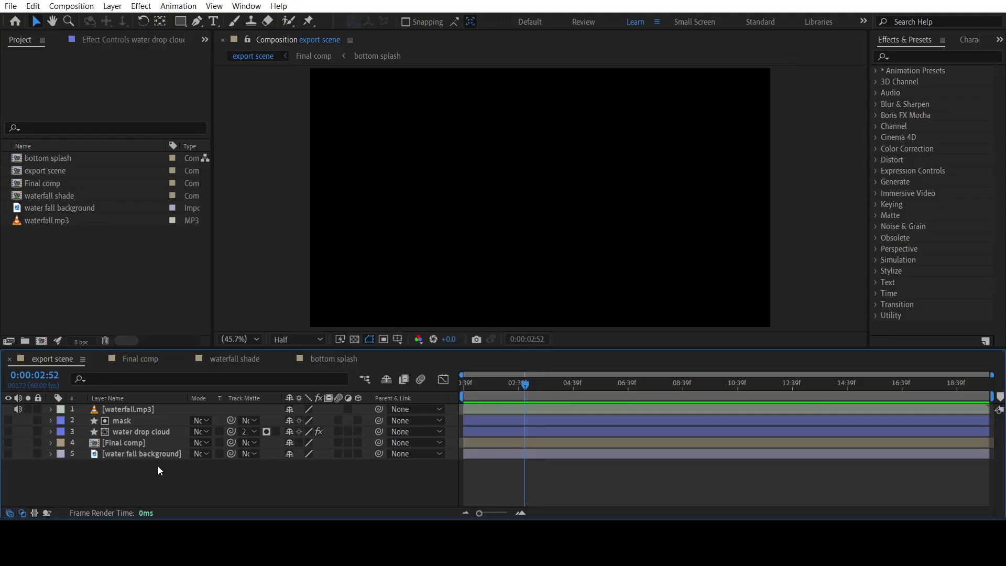
# Open Final comp, hide all its layers, and show only the base water layer
pyautogui.doubleClick(135, 444)
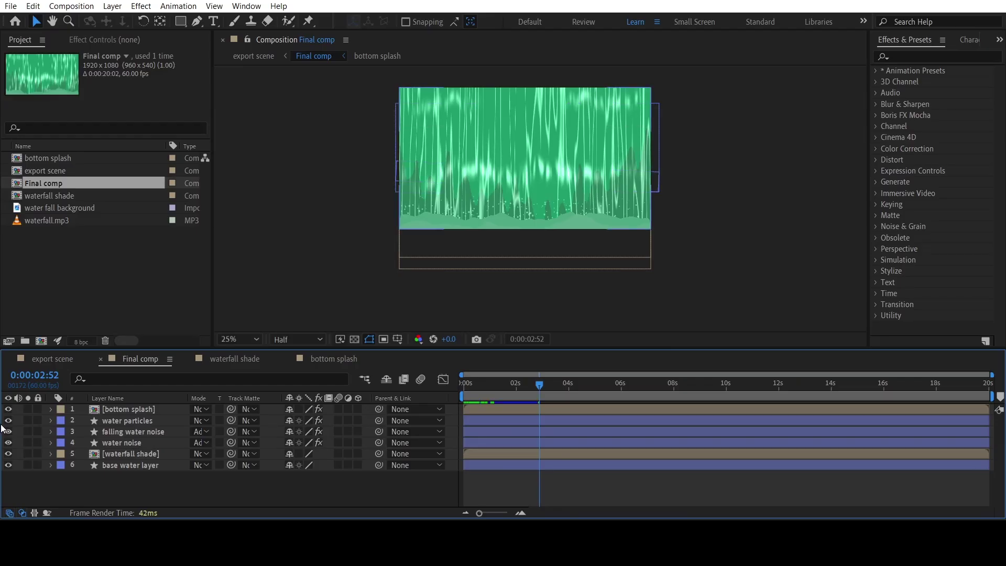
pyautogui.moveTo(7, 413); pyautogui.dragTo(8, 465)
pyautogui.click(130, 466)
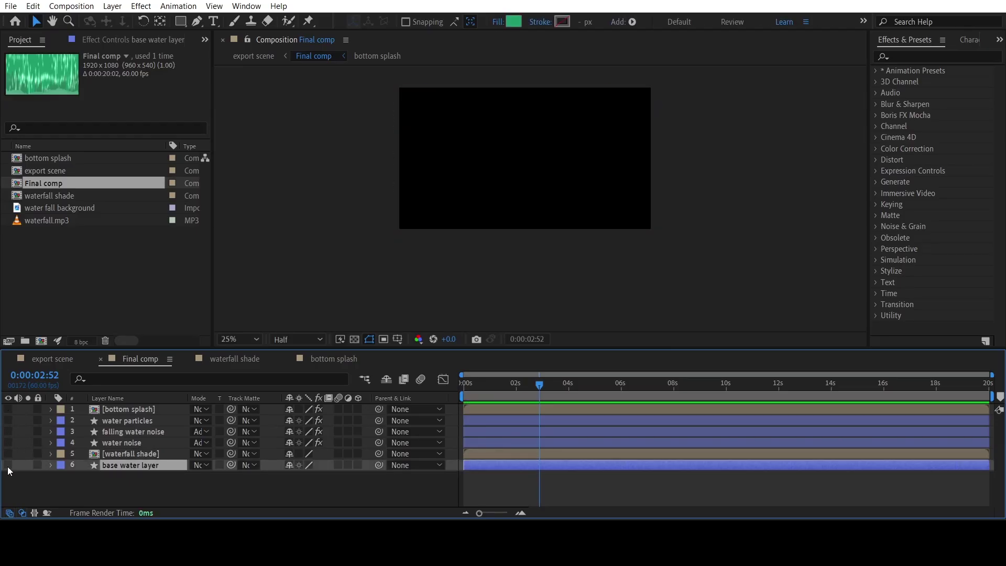
pyautogui.click(8, 465)
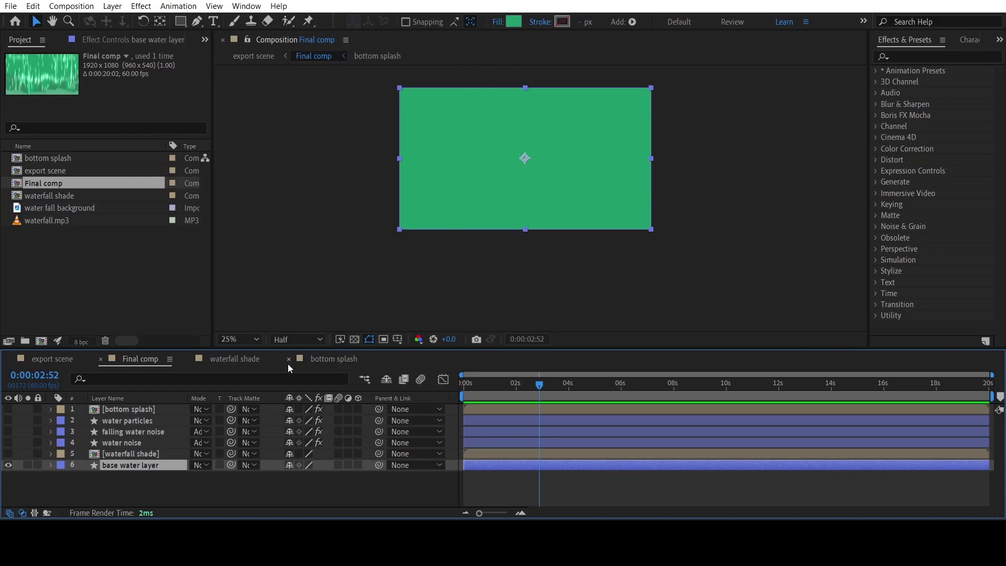
# Set the preview zoom to Fit up to 100% and turn on the waterfall shade layer
pyautogui.click(253, 340)
pyautogui.click(266, 119)
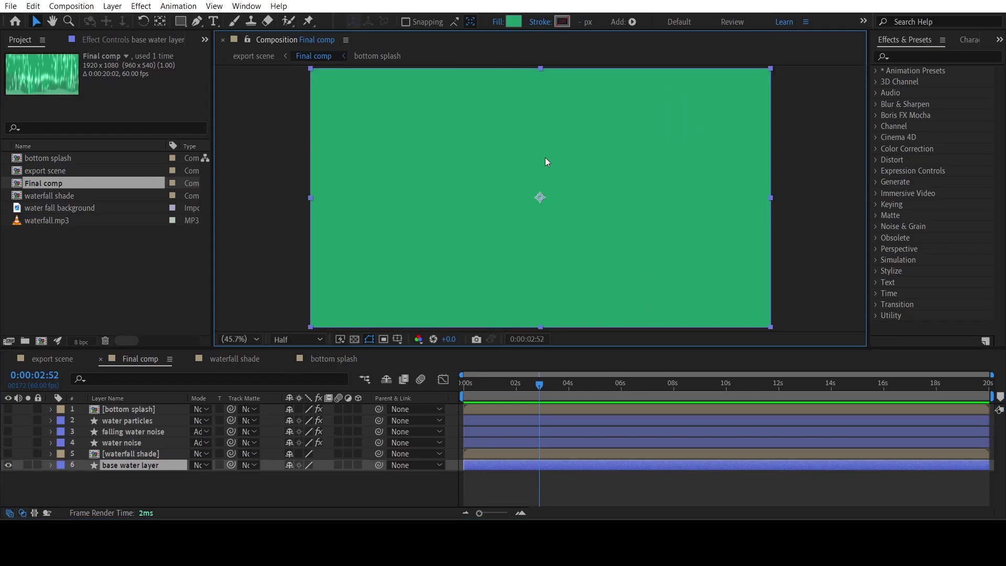
pyautogui.click(492, 490)
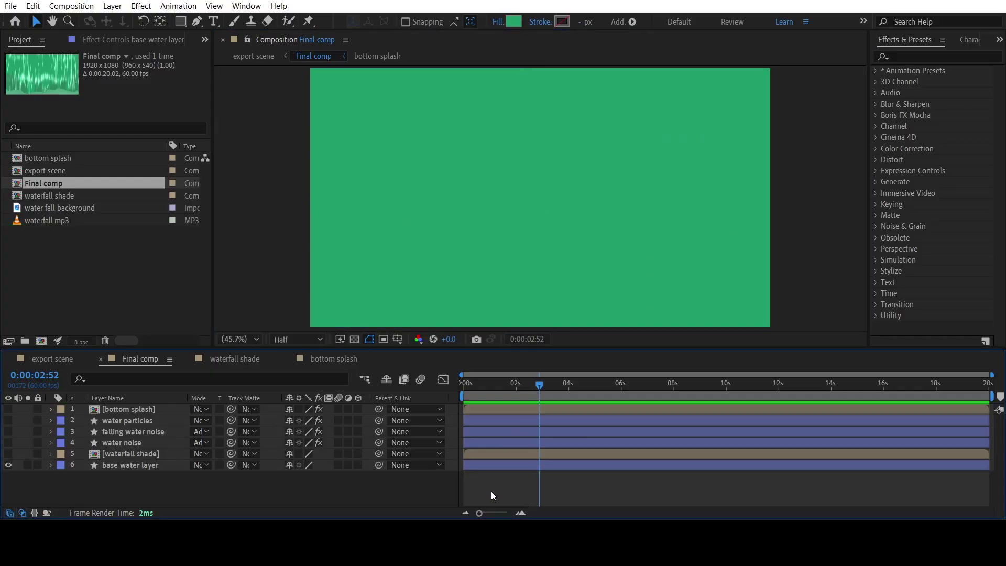
pyautogui.click(8, 454)
pyautogui.click(126, 454)
# Open the waterfall shade precomp and switch off all three effects on Shape Layer 4
pyautogui.doubleClick(125, 451)
pyautogui.click(159, 411)
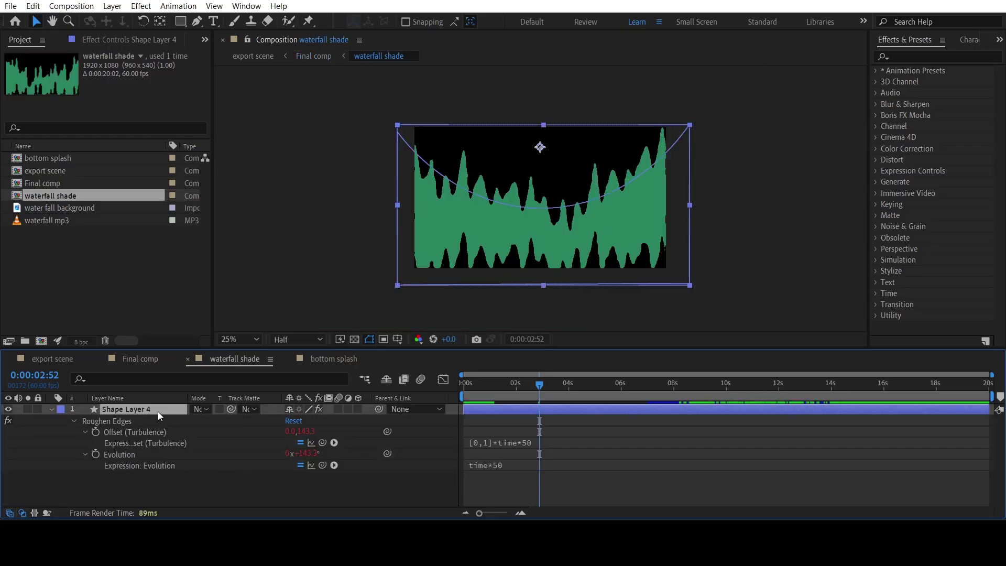
pyautogui.click(112, 41)
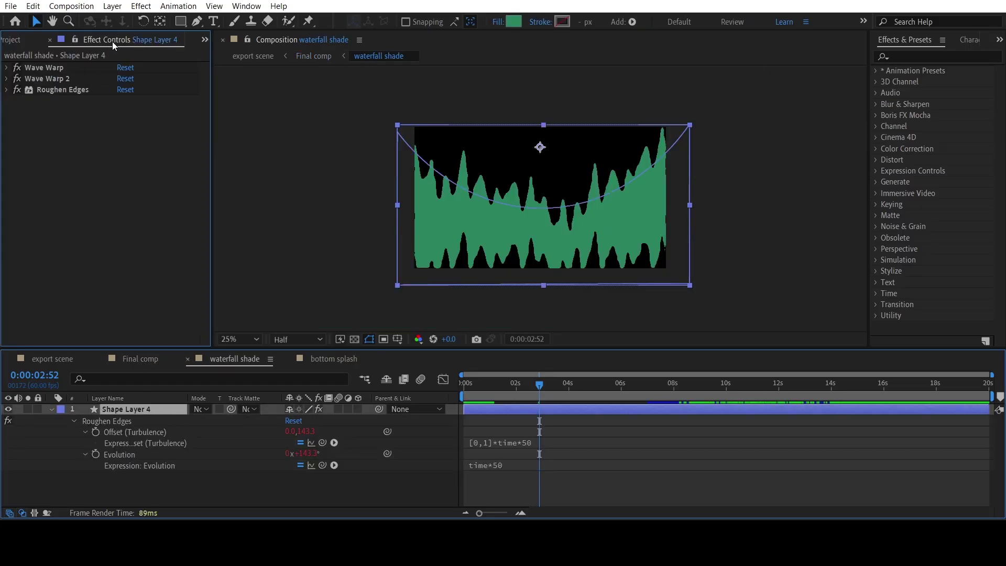
pyautogui.moveTo(22, 67); pyautogui.dragTo(23, 109)
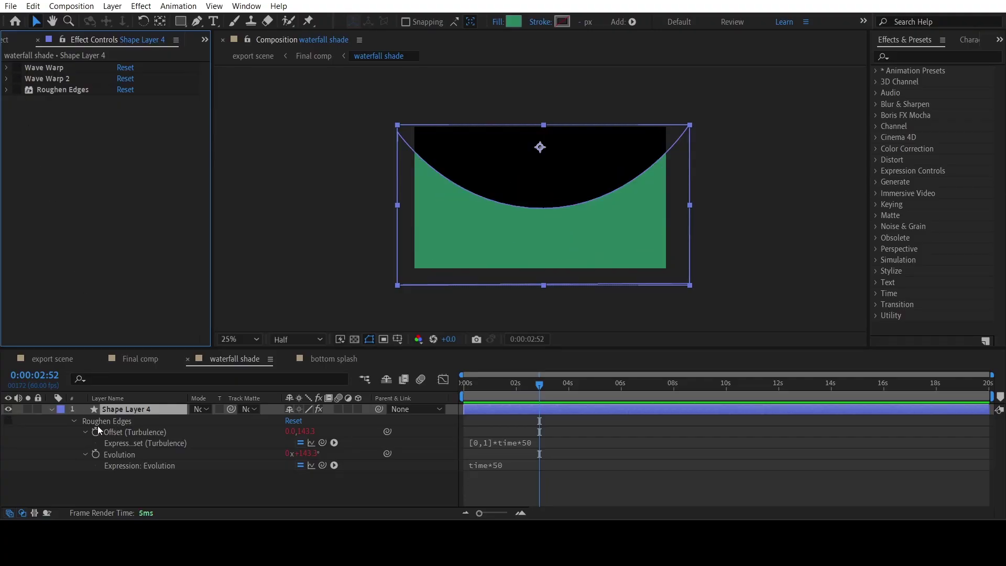
# Expand Shape Layer 4's Contents and inspect the vertices of Shape 2's Path 1
pyautogui.click(121, 407)
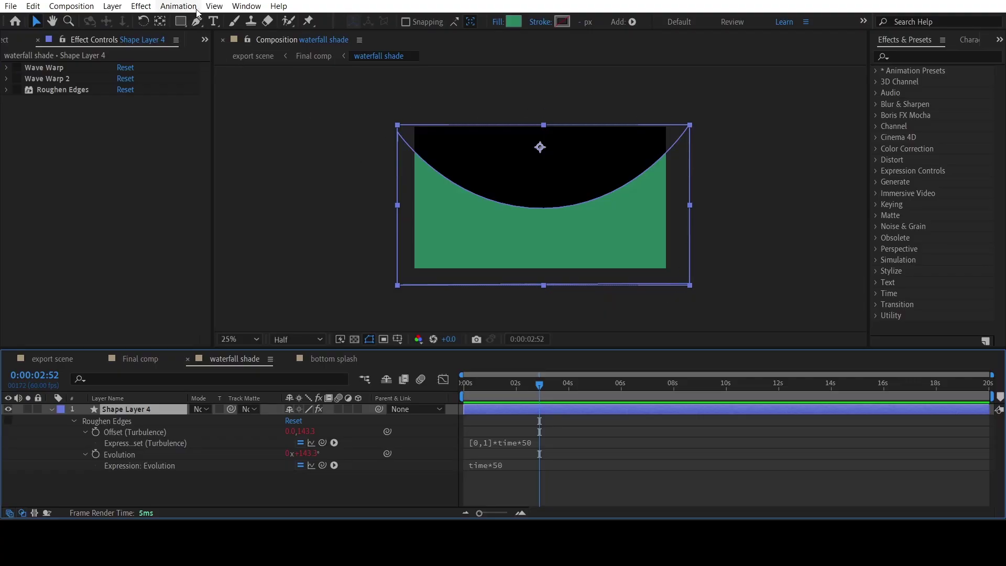
pyautogui.click(52, 409)
pyautogui.click(52, 409)
pyautogui.click(64, 432)
pyautogui.click(62, 422)
pyautogui.click(83, 432)
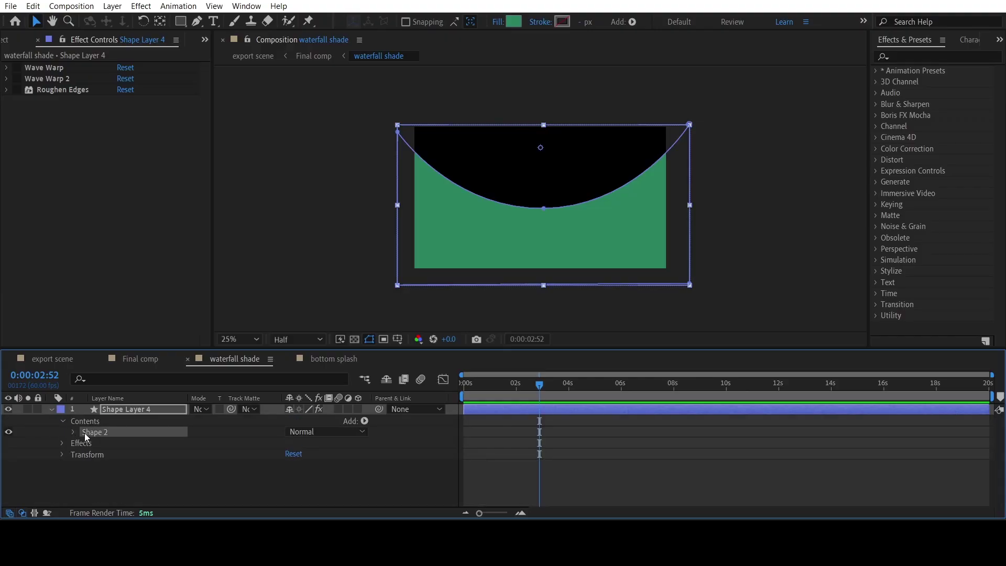
pyautogui.click(73, 432)
pyautogui.click(104, 442)
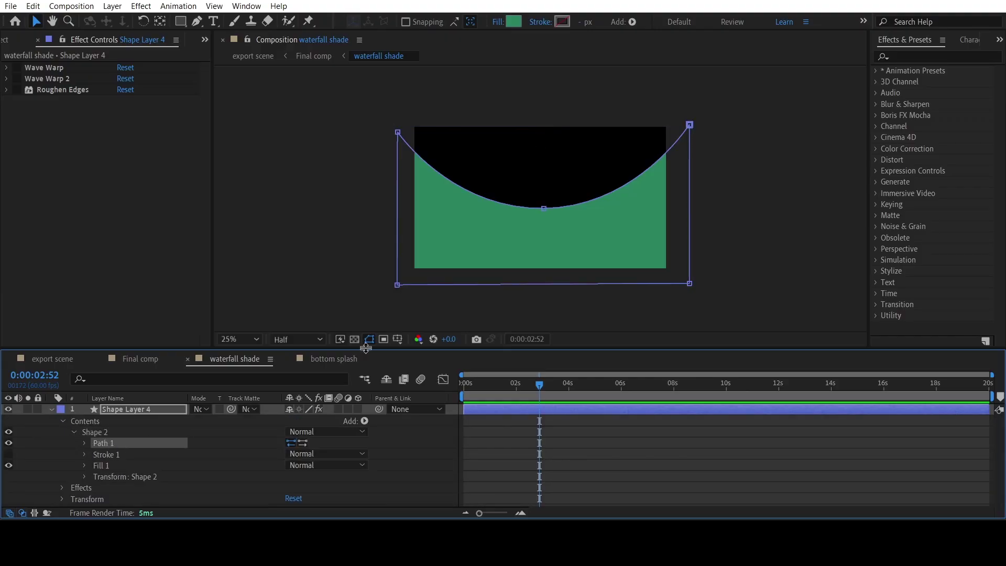
pyautogui.click(544, 210)
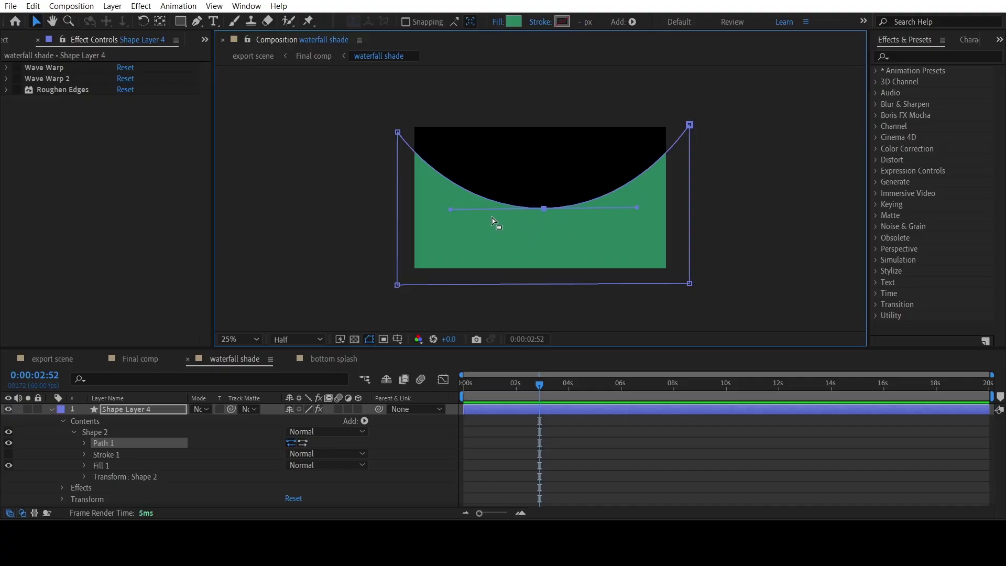
pyautogui.click(51, 409)
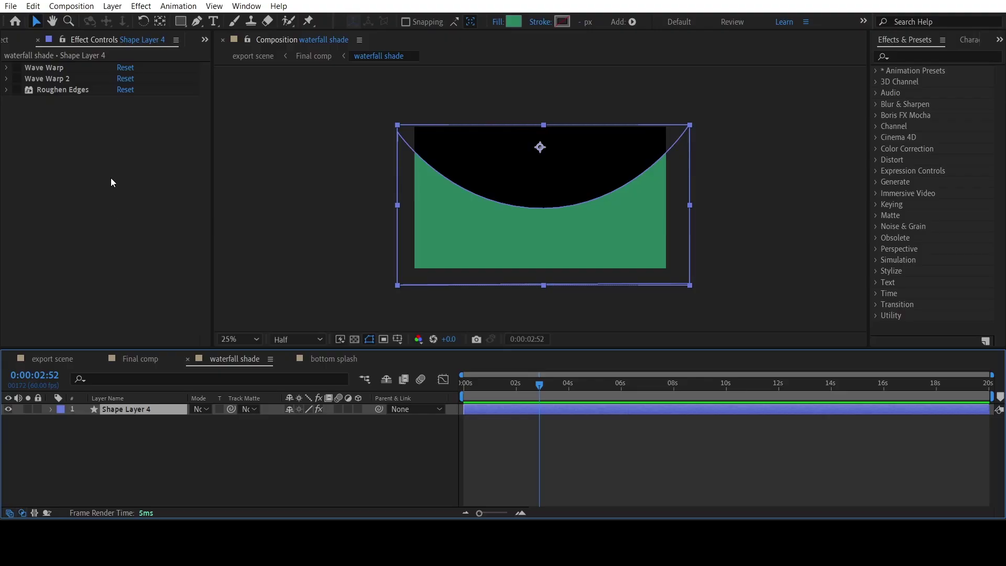
# Re-enable Wave Warp and Wave Warp 2 and review their Smooth Noise, 500 size, 0.2/-0.2 speeds
pyautogui.click(46, 69)
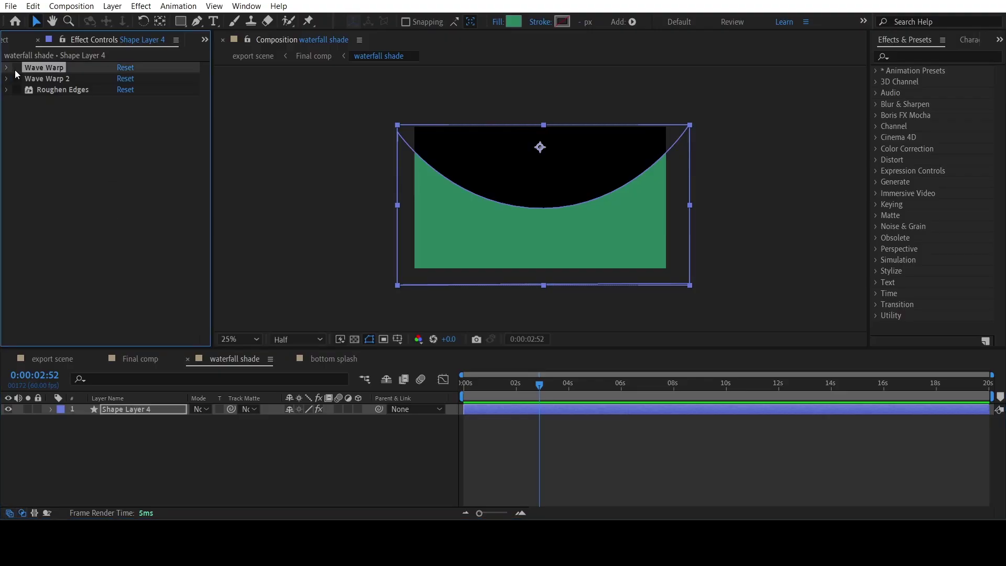
pyautogui.click(7, 70)
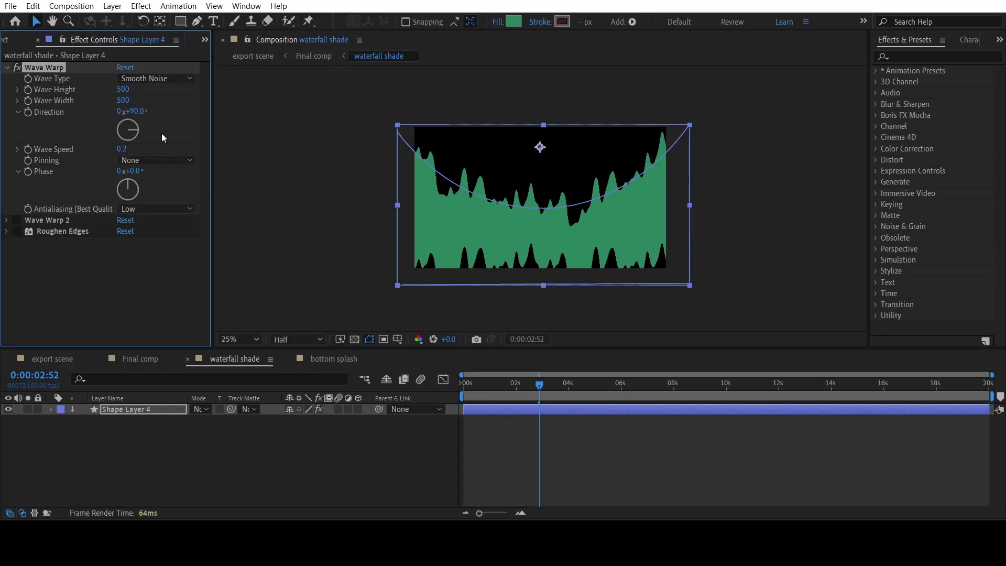
pyautogui.click(16, 221)
pyautogui.scroll(-1, 16, 221)
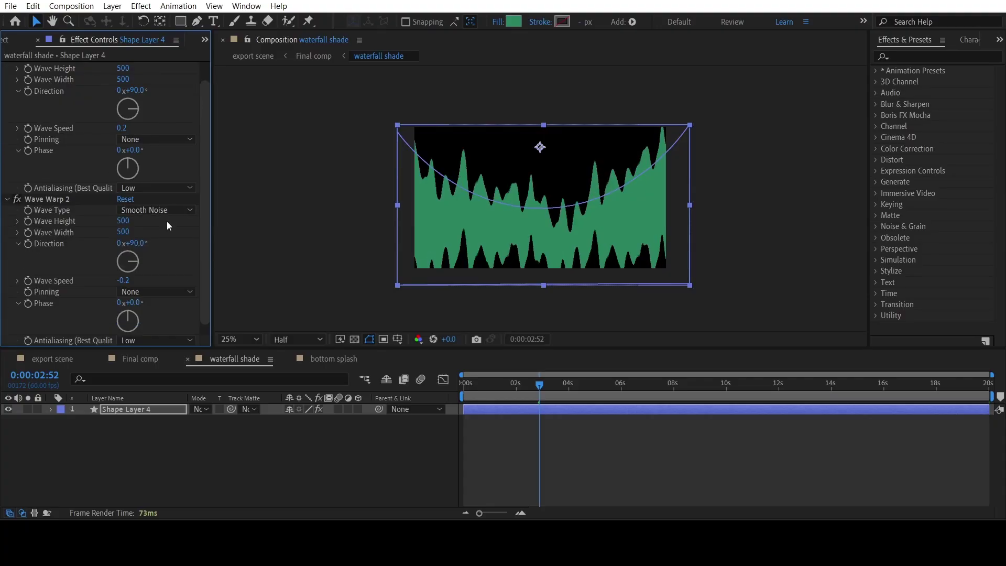
pyautogui.scroll(-1, 167, 223)
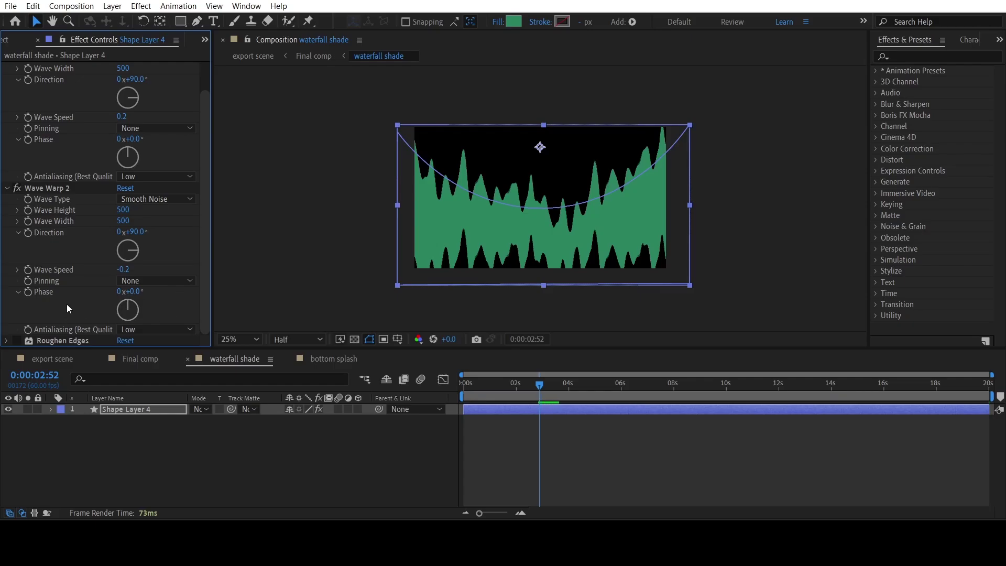
# Turn Roughen Edges back on and show Shape Layer 4's time*50 Offset and Evolution expressions
pyautogui.click(17, 340)
pyautogui.click(8, 342)
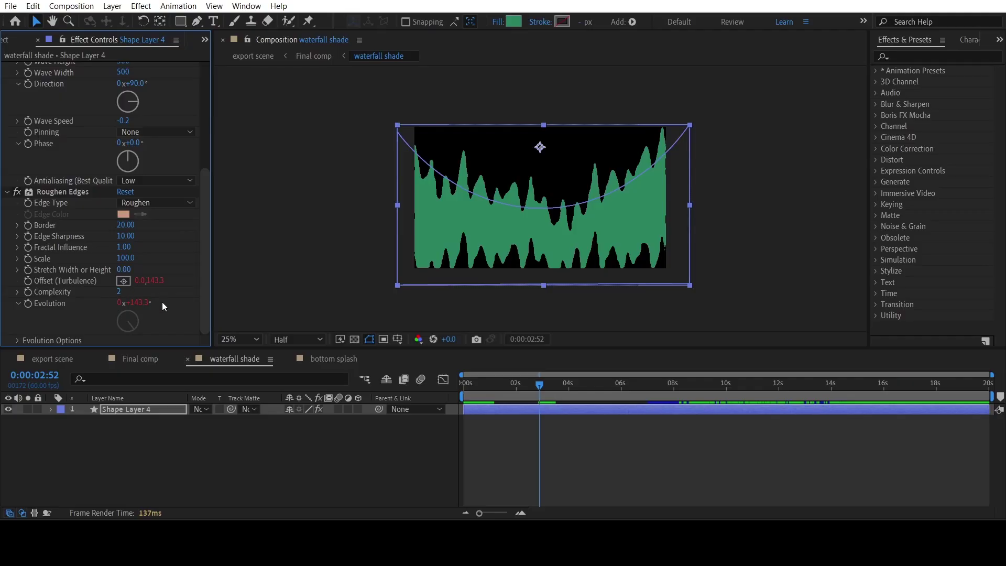
pyautogui.click(127, 412)
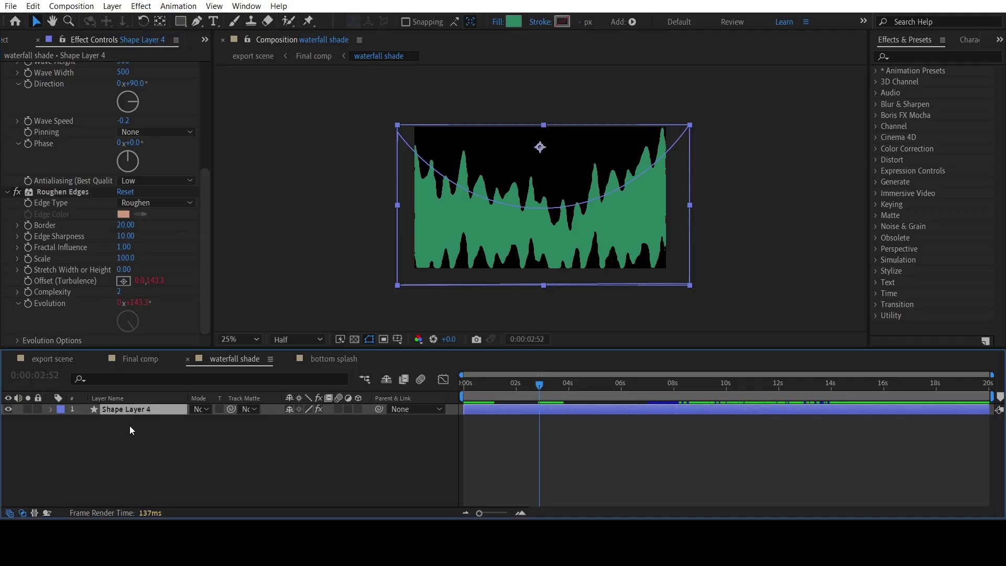
pyautogui.press('e')
pyautogui.press('e')
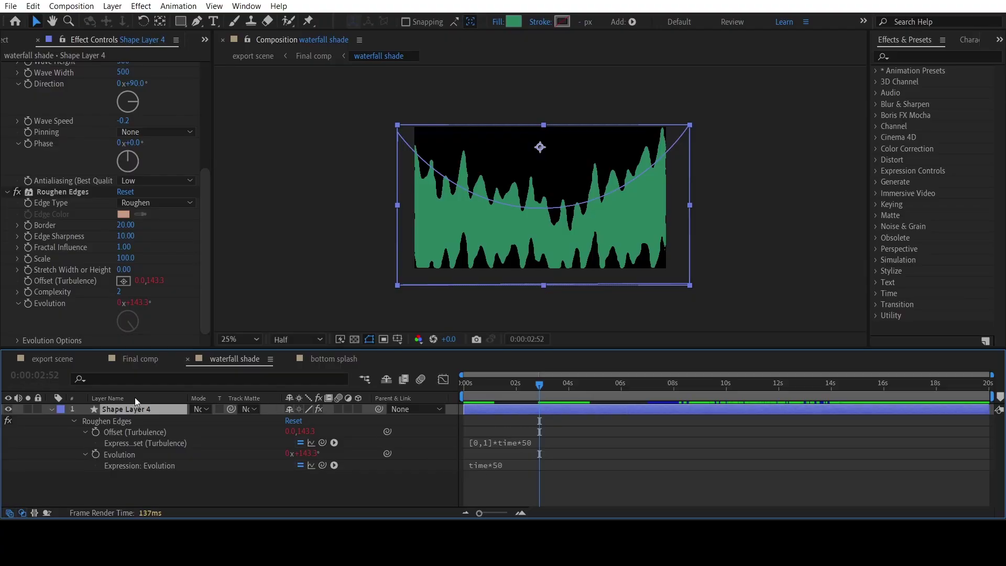
# Return to Final comp and try moving the waterfall shade up twice, undoing each move
pyautogui.click(51, 409)
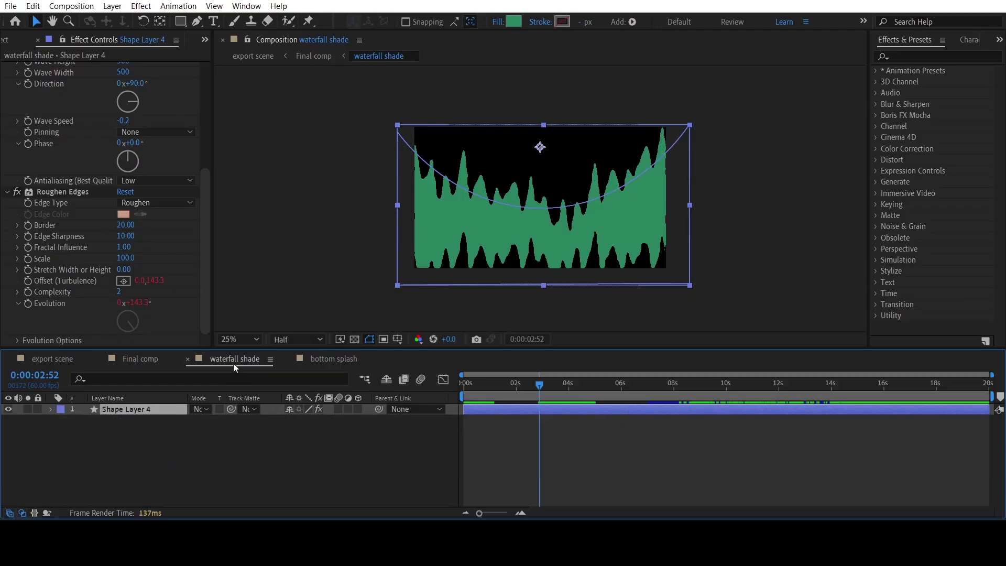
pyautogui.click(146, 364)
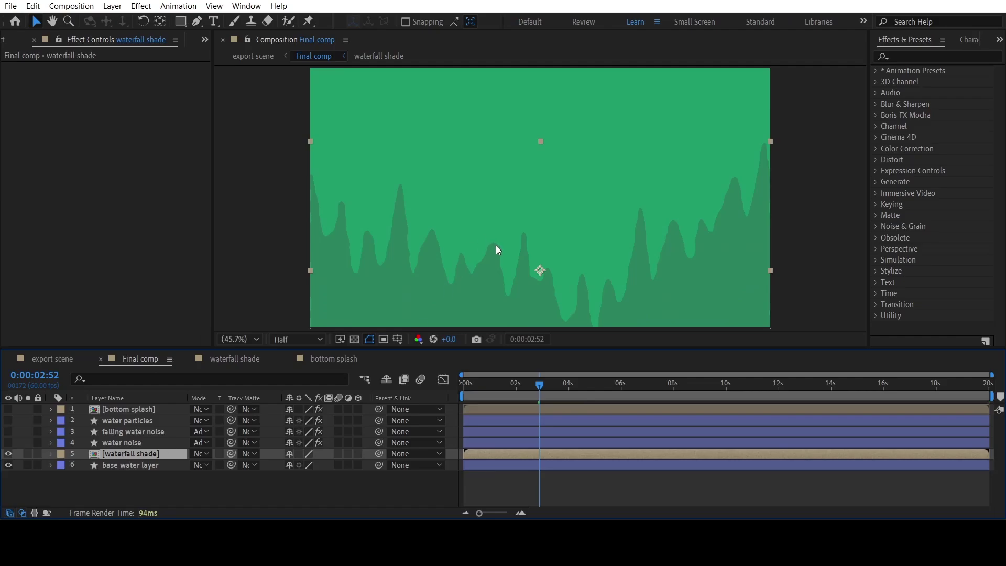
pyautogui.moveTo(521, 238); pyautogui.dragTo(490, 167)
pyautogui.hotkey('ctrl', 'z')
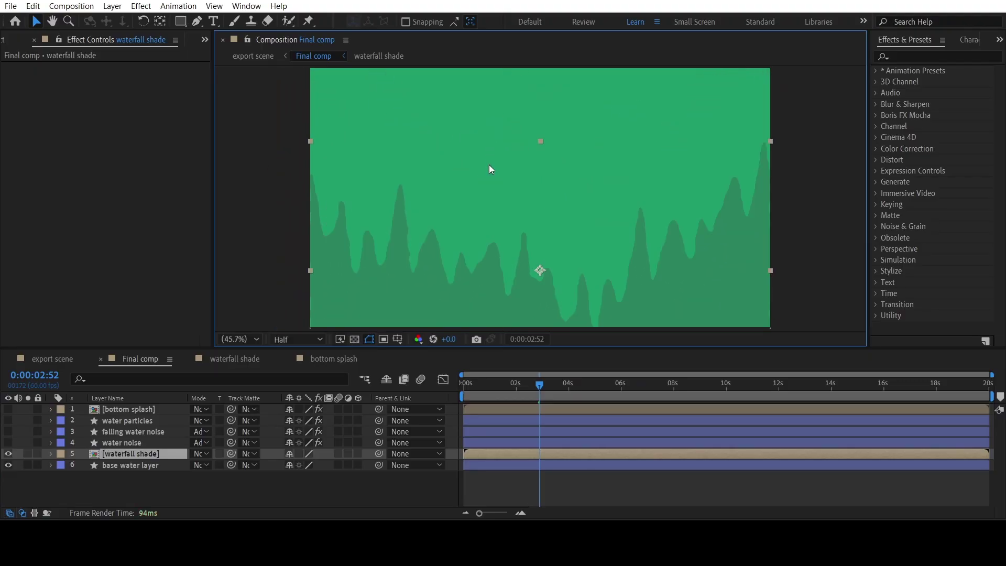
pyautogui.scroll(-2, 489, 165)
pyautogui.moveTo(528, 219); pyautogui.dragTo(526, 198)
pyautogui.hotkey('ctrl', 'z')
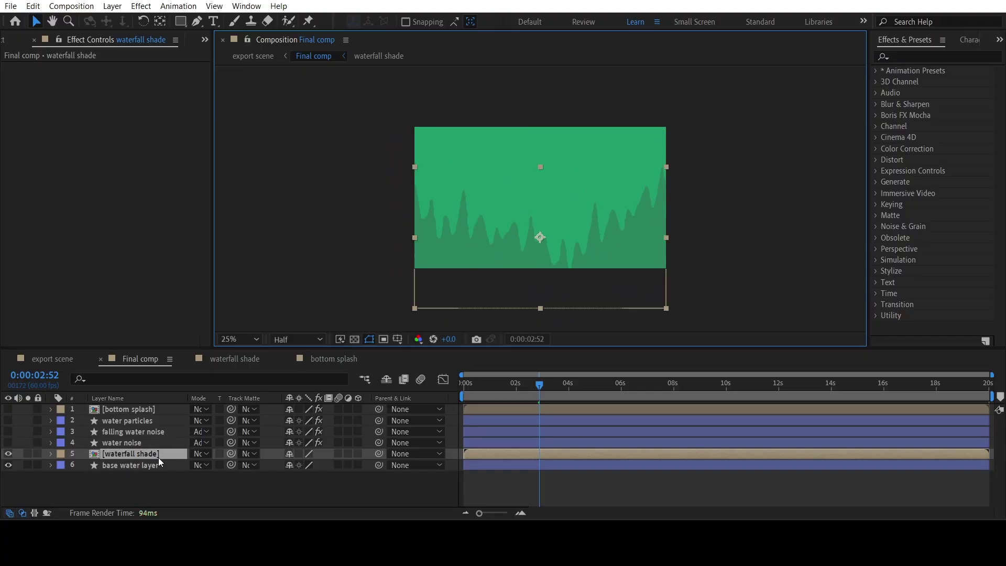
pyautogui.click(121, 443)
pyautogui.click(8, 443)
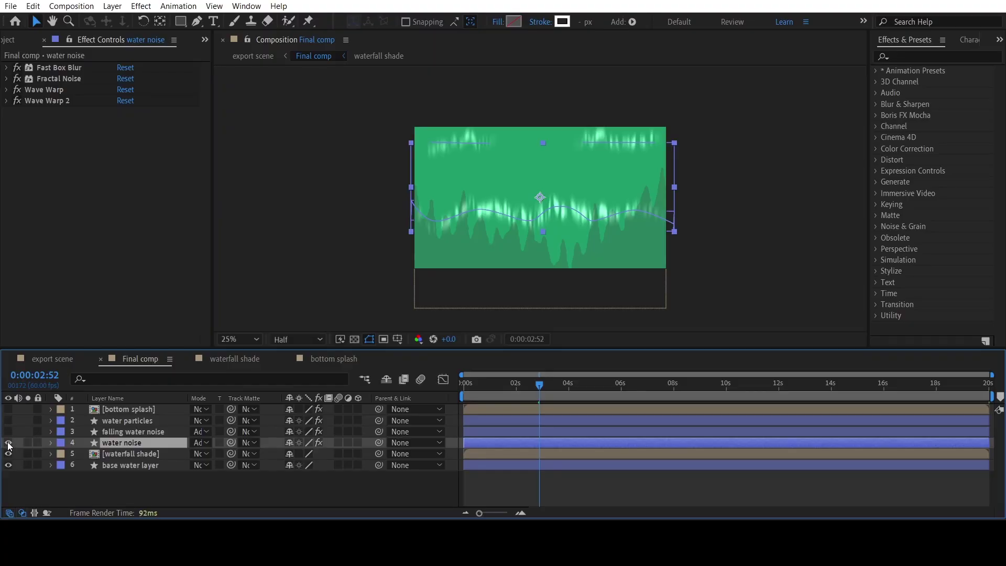
pyautogui.moveTo(16, 67); pyautogui.dragTo(16, 84)
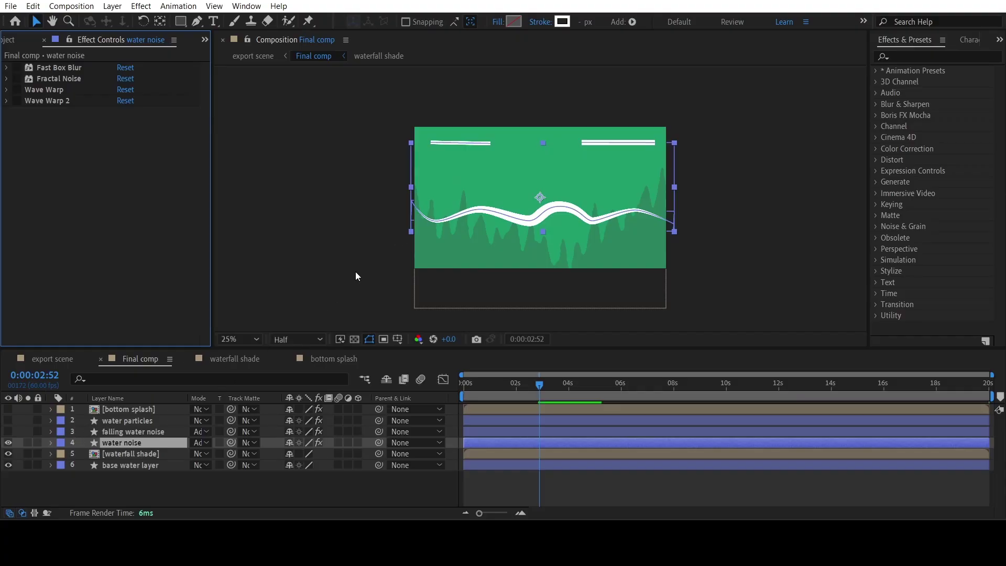
pyautogui.click(50, 442)
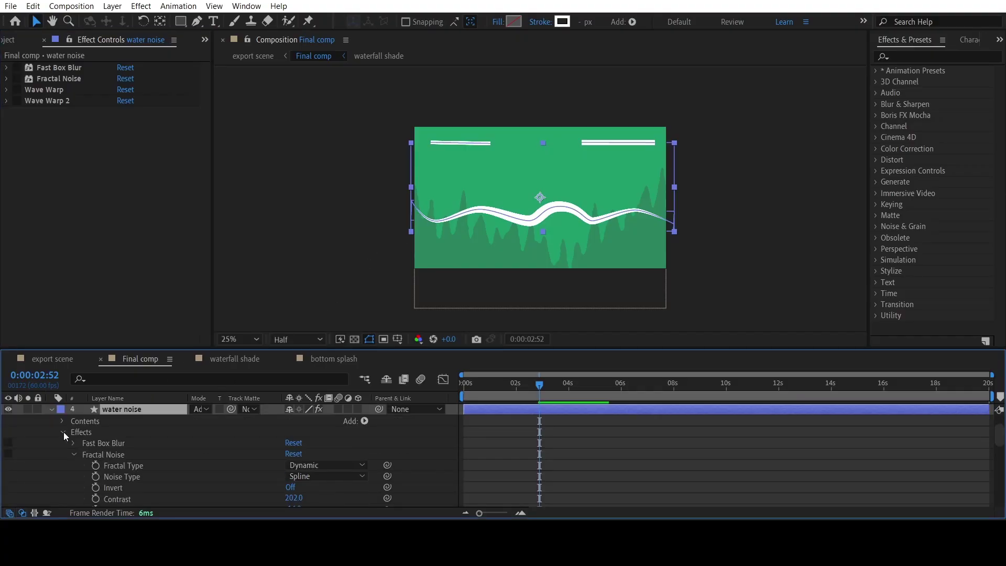
pyautogui.click(62, 454)
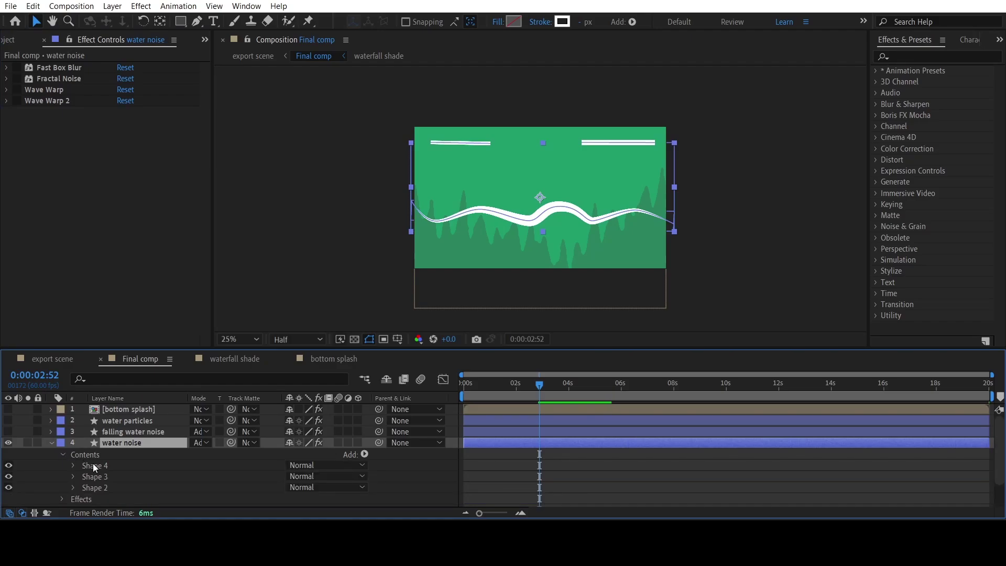
pyautogui.click(93, 464)
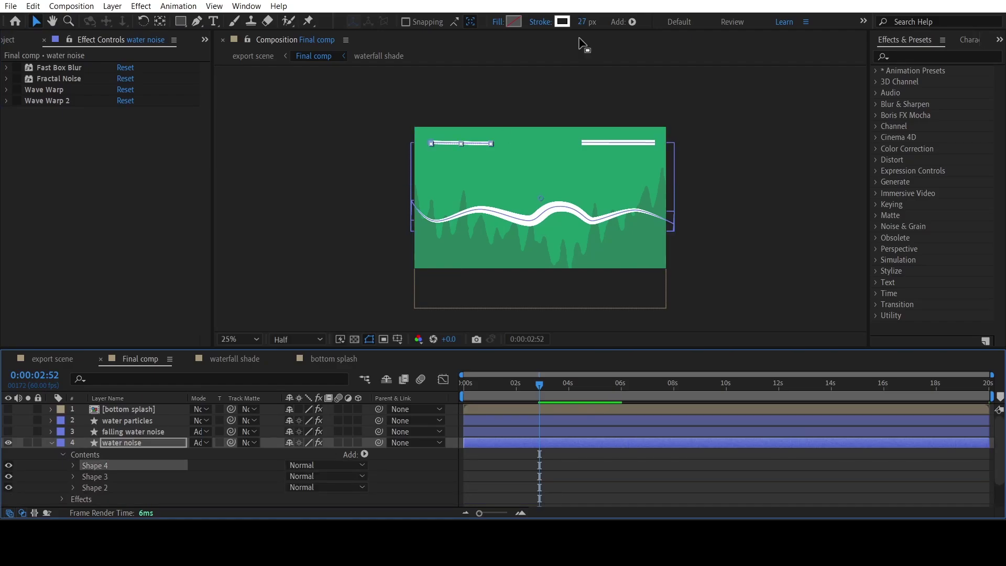
pyautogui.click(94, 476)
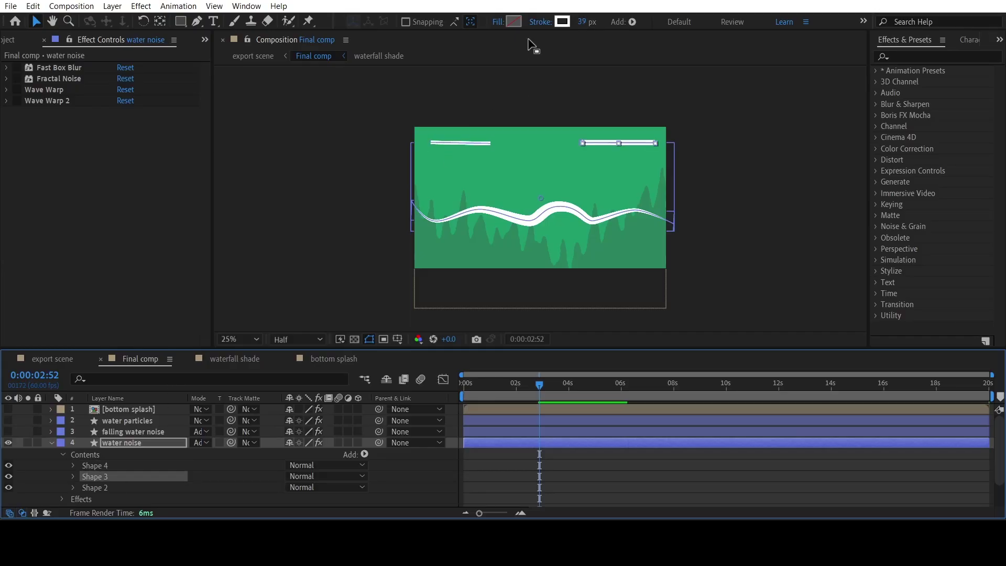
pyautogui.click(105, 487)
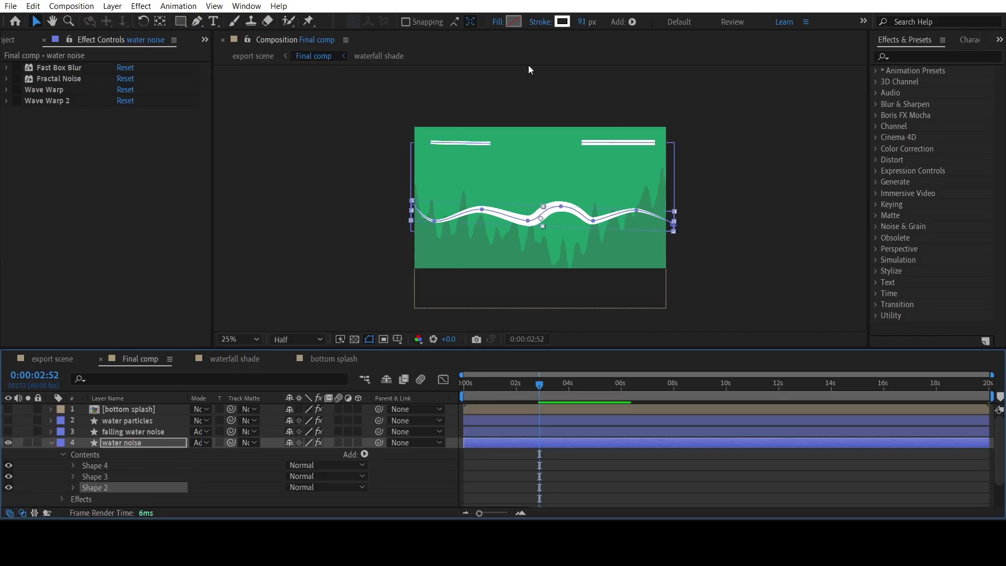
pyautogui.click(52, 443)
pyautogui.click(120, 442)
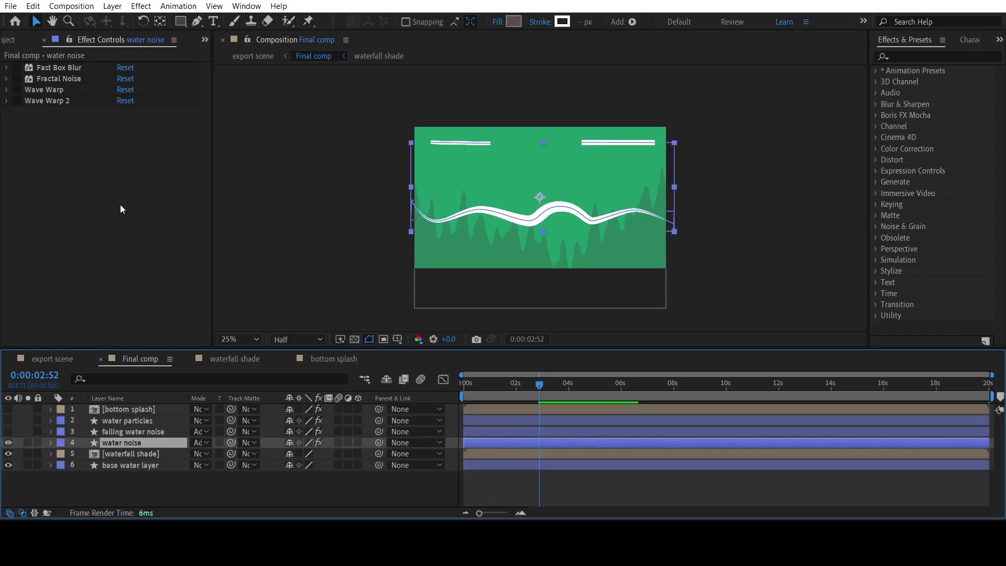
# Turn on Fast Box Blur and Fractal Noise for the water noise and expand Fractal Noise's Transform
pyautogui.click(51, 68)
pyautogui.click(8, 68)
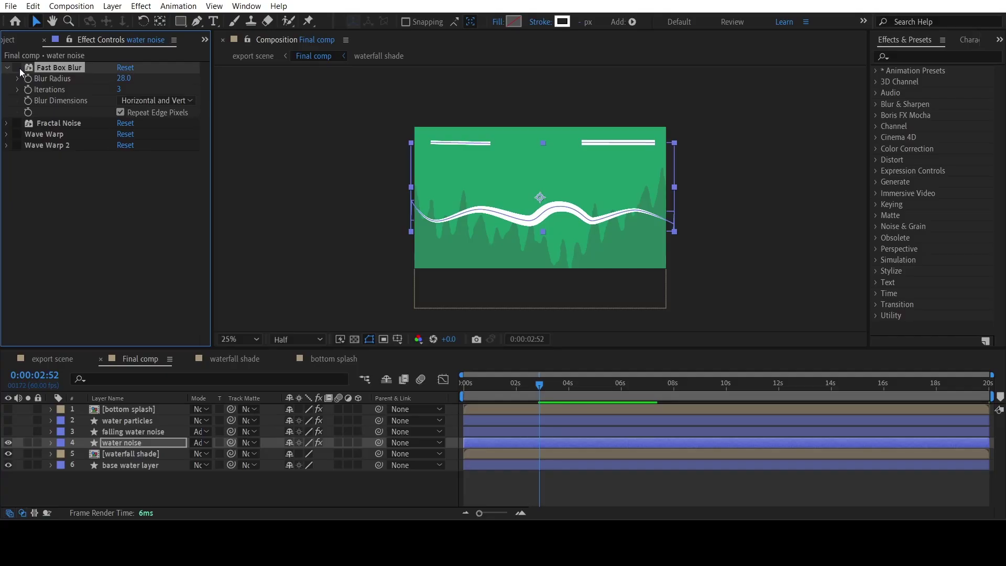
pyautogui.click(19, 68)
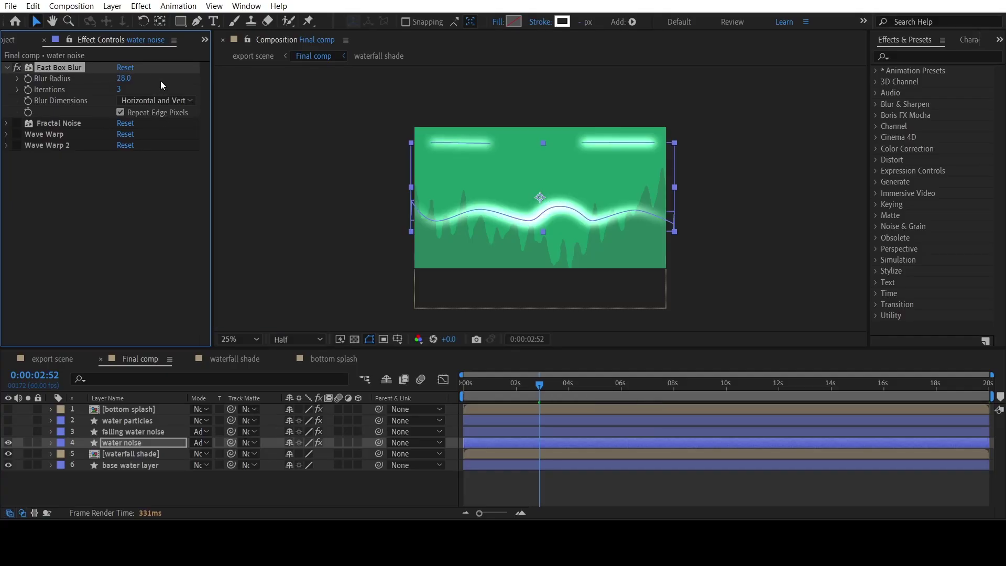
pyautogui.click(20, 125)
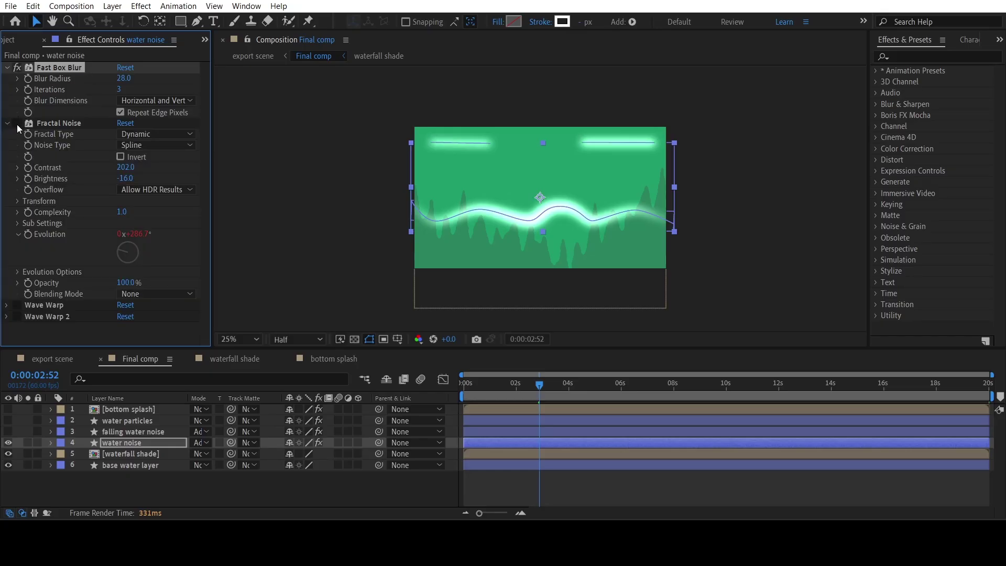
pyautogui.click(17, 125)
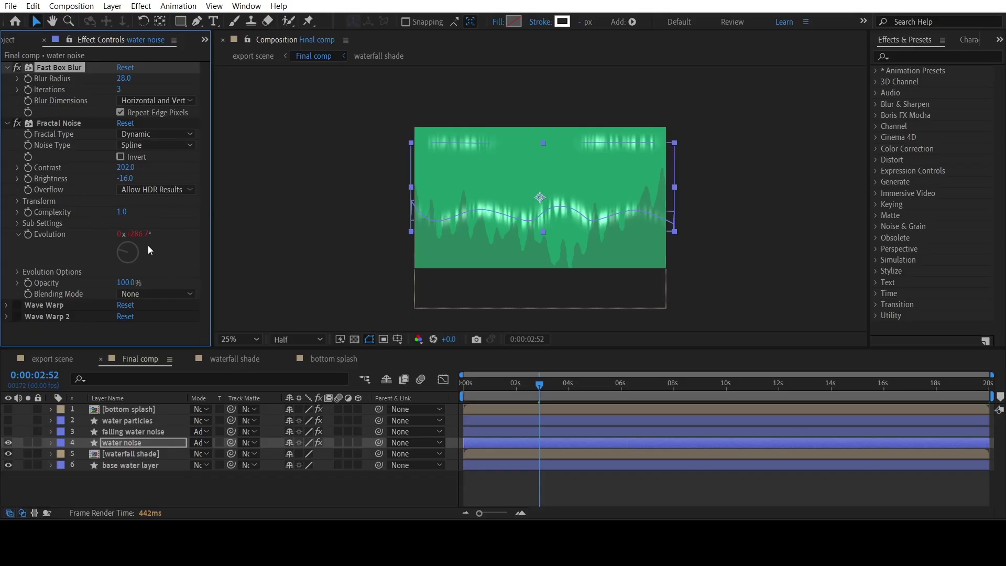
pyautogui.click(18, 201)
pyautogui.scroll(-1, 138, 237)
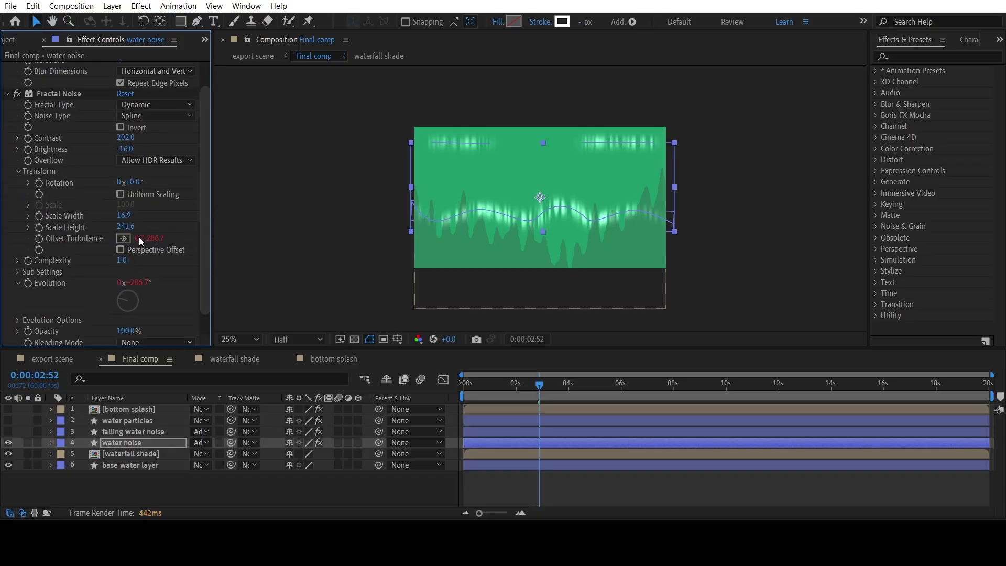
# Reveal the water noise layer's time*100 Fractal Noise expressions, then collapse the layer
pyautogui.click(121, 443)
pyautogui.press('e')
pyautogui.press('e')
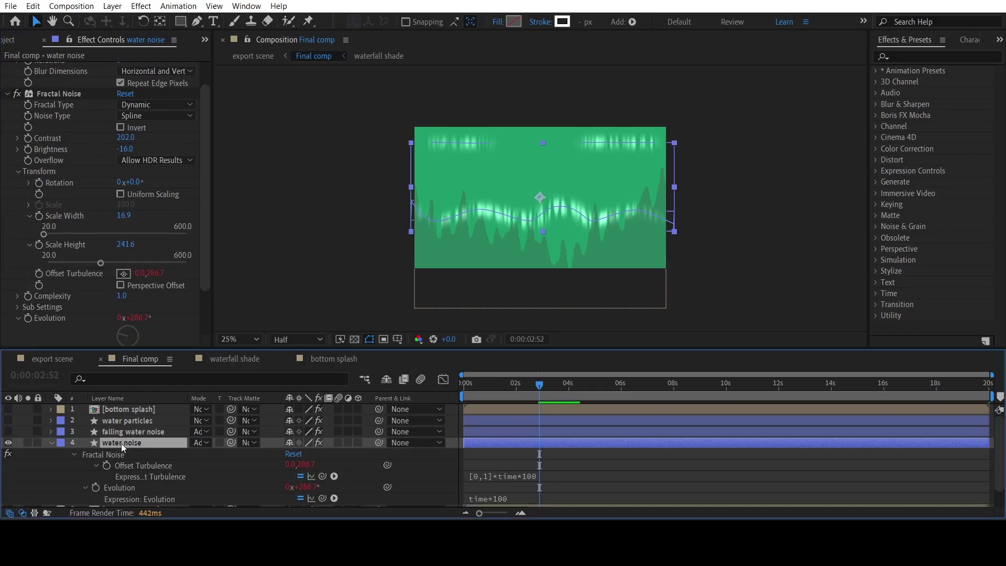
pyautogui.scroll(-2, 493, 456)
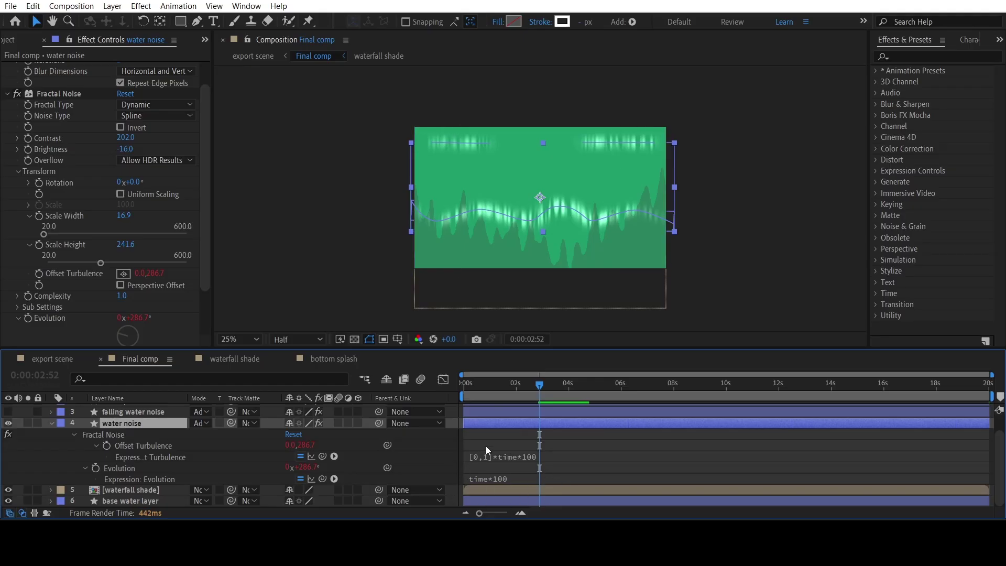
pyautogui.click(52, 423)
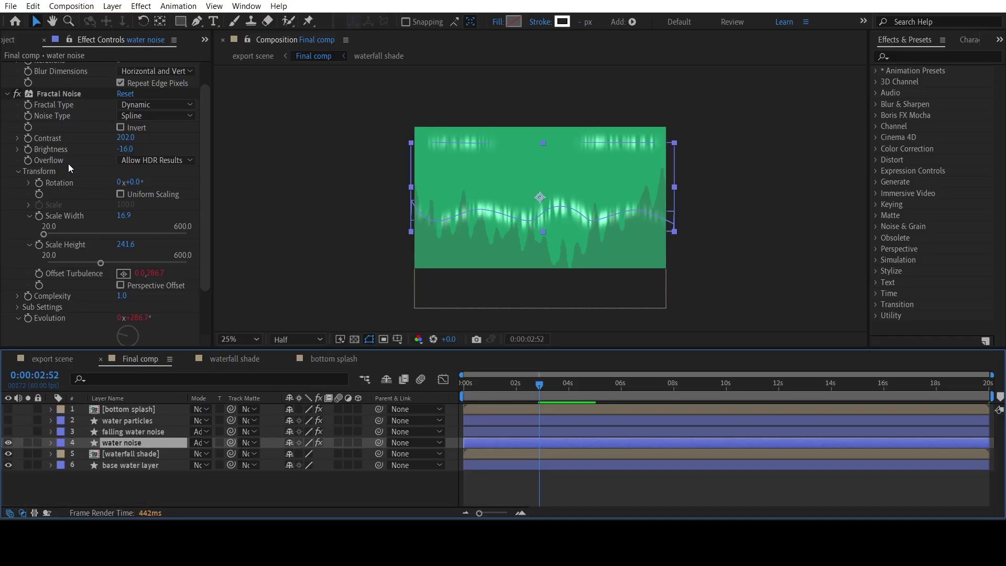
pyautogui.scroll(-3, 21, 104)
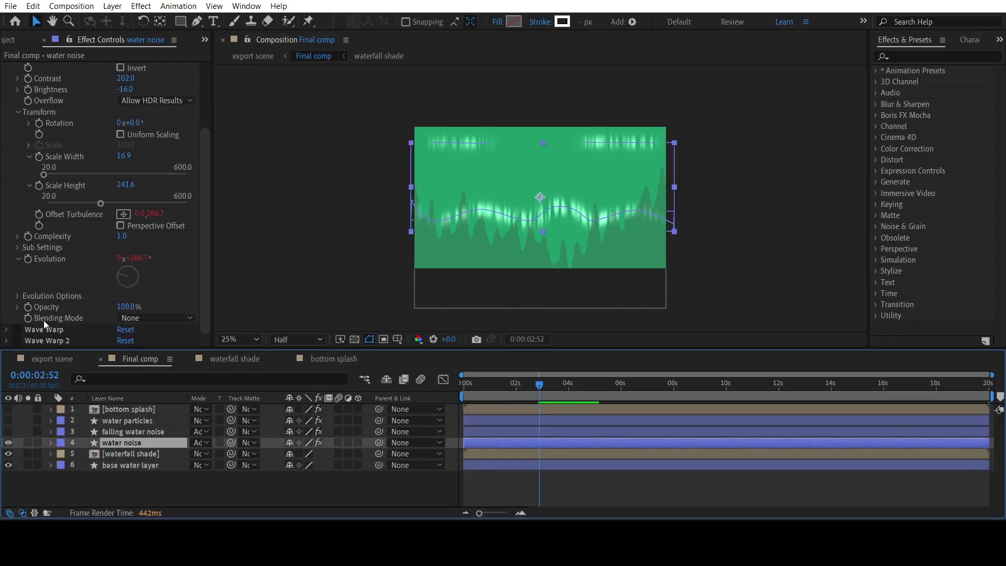
# Enable Wave Warp and Wave Warp 2 on the water noise with speeds 0.2 and -0.2, then deselect
pyautogui.click(7, 330)
pyautogui.scroll(-6, 37, 188)
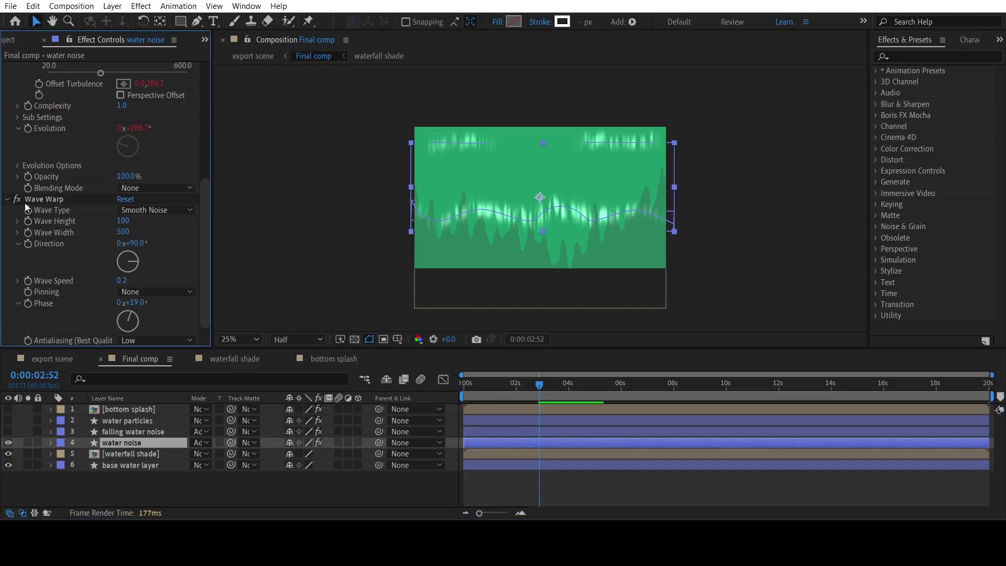
pyautogui.scroll(-1, 126, 238)
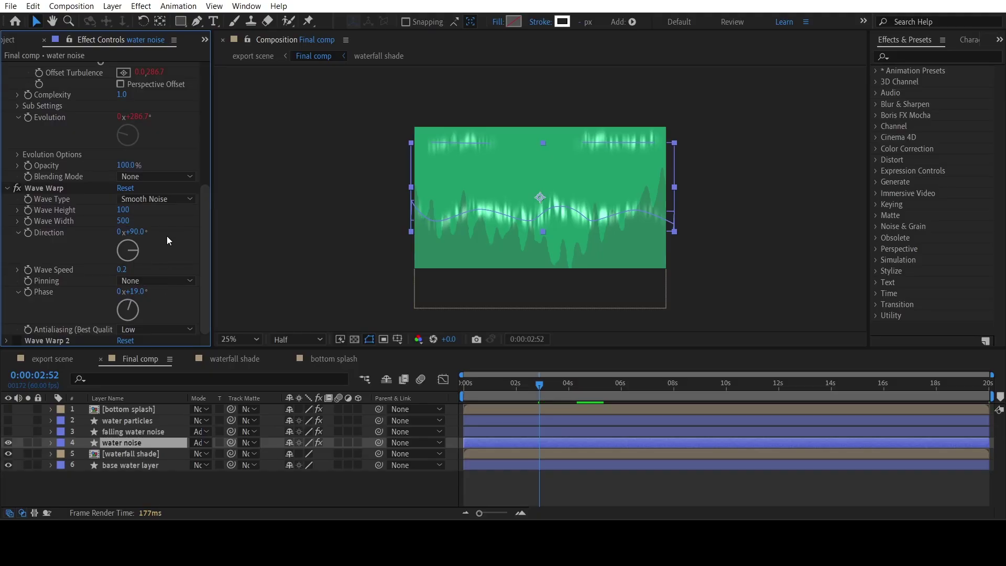
pyautogui.click(7, 342)
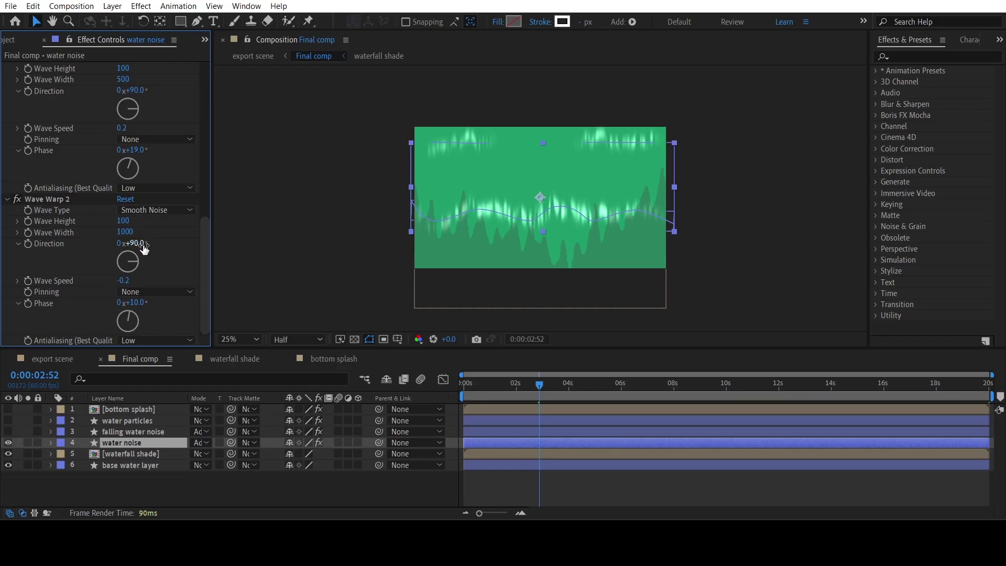
pyautogui.click(520, 482)
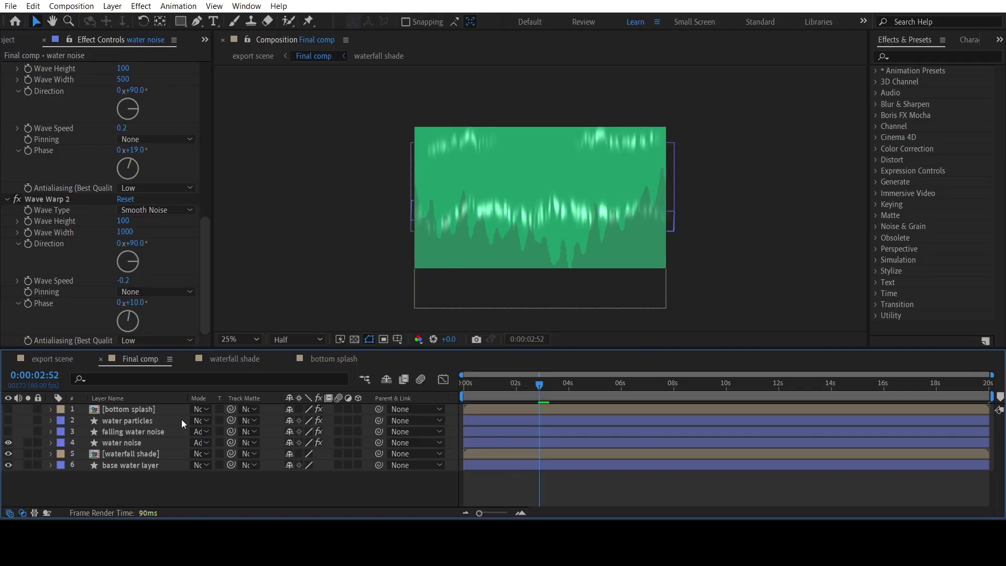
pyautogui.click(203, 442)
pyautogui.click(254, 171)
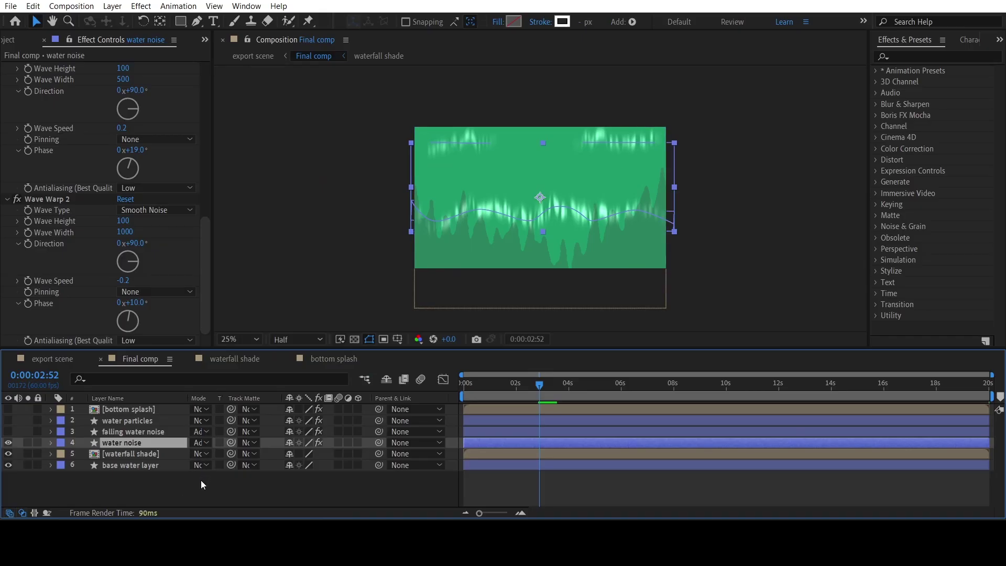
# Make the falling water noise layer visible, toggling it a few times to compare the look
pyautogui.click(108, 432)
pyautogui.click(8, 431)
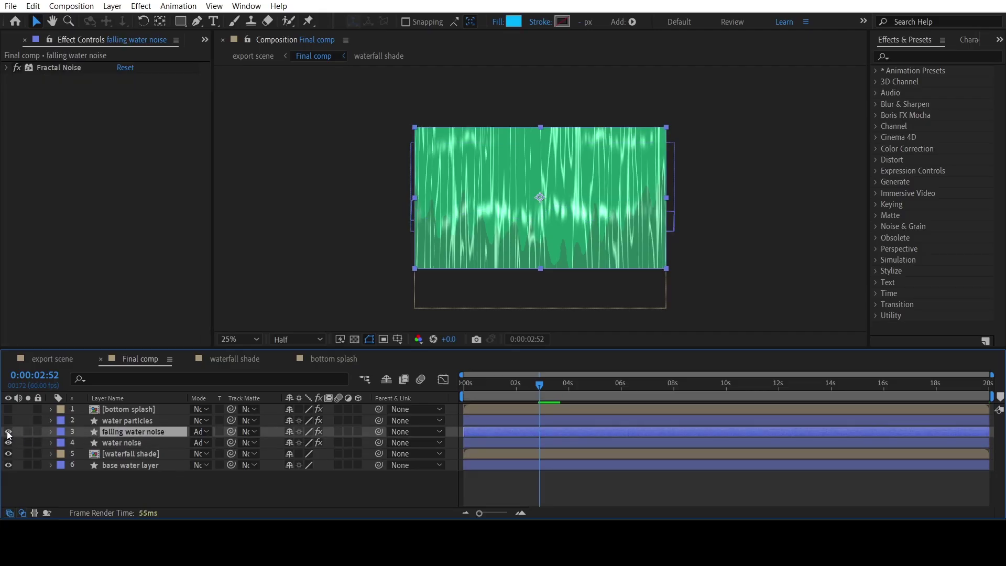
pyautogui.click(8, 432)
pyautogui.click(8, 431)
pyautogui.click(8, 432)
pyautogui.click(8, 431)
pyautogui.click(8, 431)
pyautogui.click(8, 432)
# Review falling water noise's Fractal Noise settings and expressions, and keep its blend mode at Add
pyautogui.click(7, 70)
pyautogui.click(8, 70)
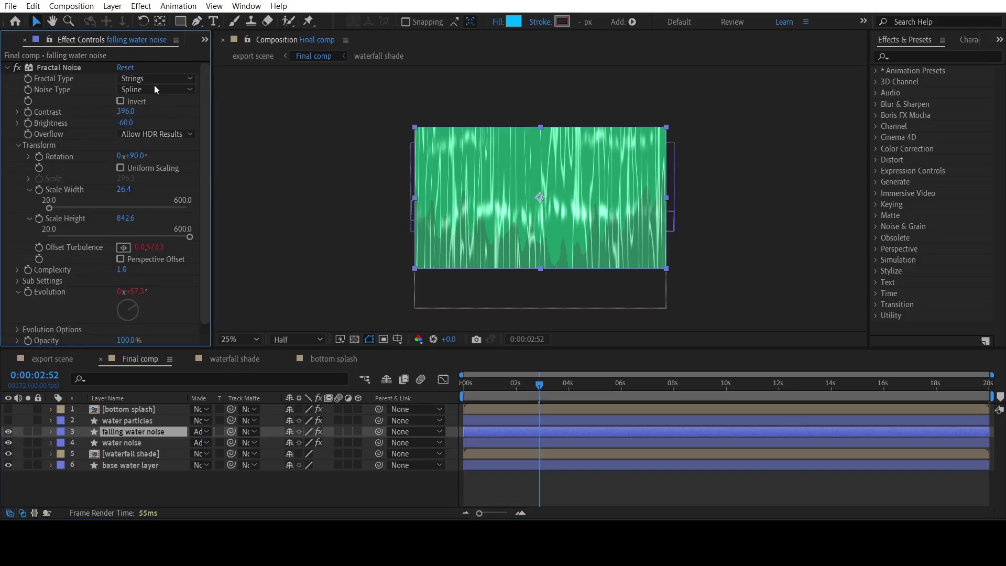
pyautogui.scroll(-1, 166, 226)
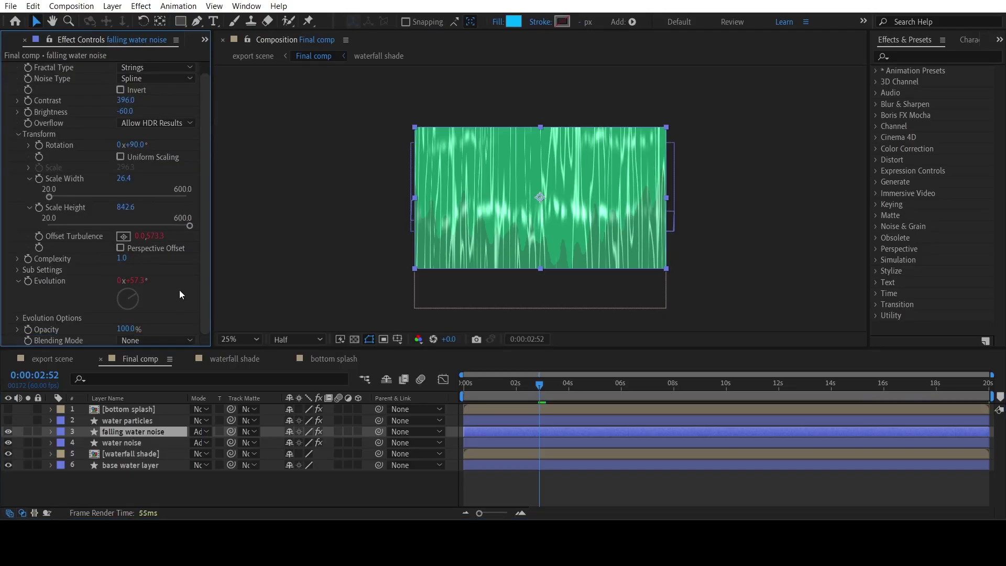
pyautogui.click(129, 430)
pyautogui.press('e')
pyautogui.press('e')
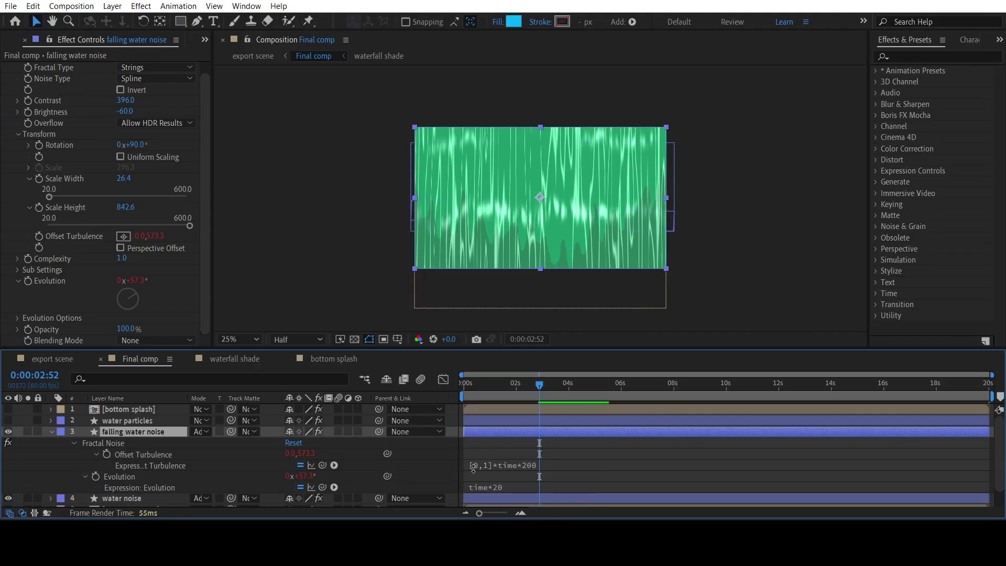
pyautogui.click(52, 434)
pyautogui.click(205, 432)
pyautogui.click(252, 172)
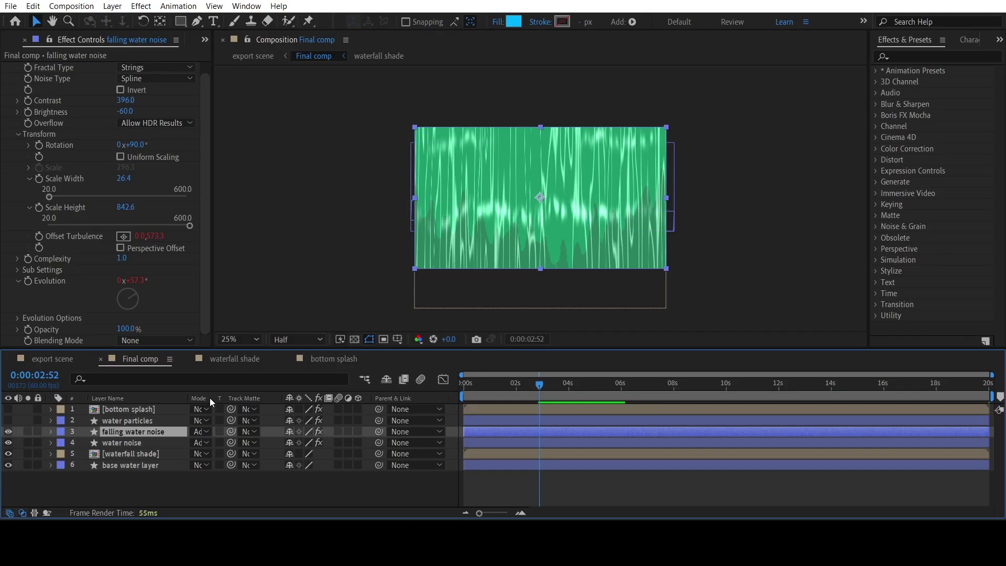
# Turn on the water particles layer, toggling it to compare, and review its CC Particle Systems II settings
pyautogui.click(109, 421)
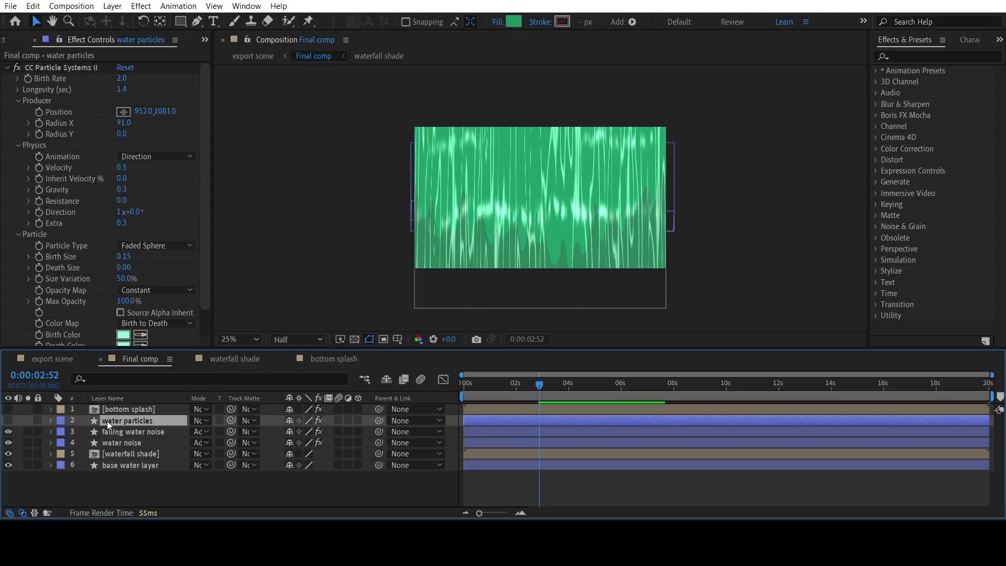
pyautogui.click(8, 421)
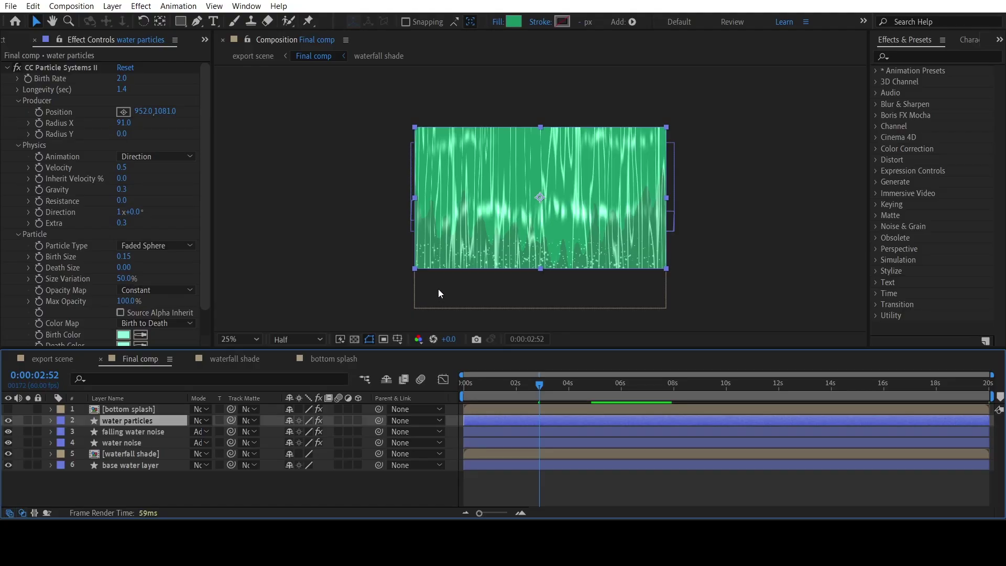
pyautogui.scroll(2, 560, 264)
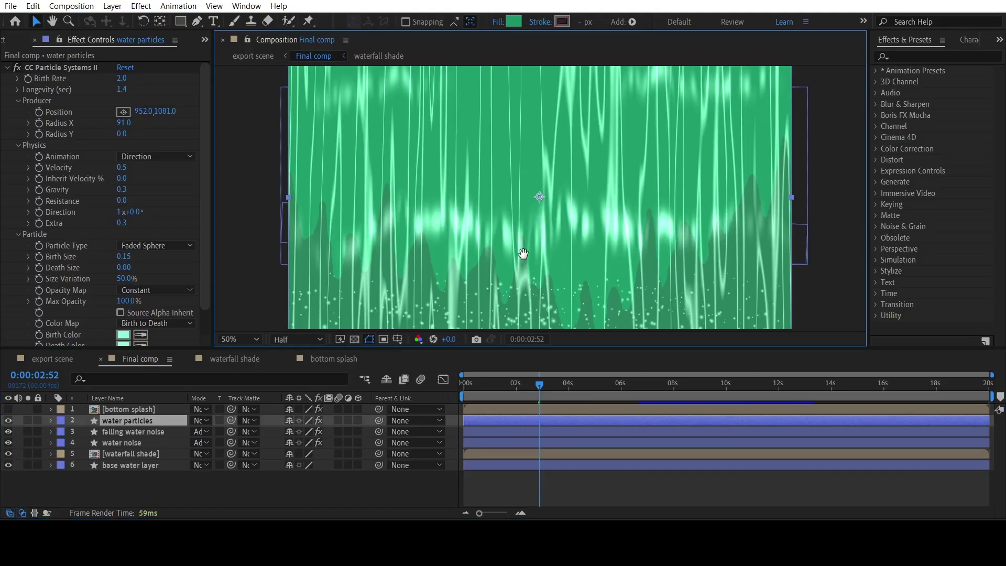
pyautogui.click(8, 421)
pyautogui.click(9, 421)
pyautogui.scroll(-2, 515, 138)
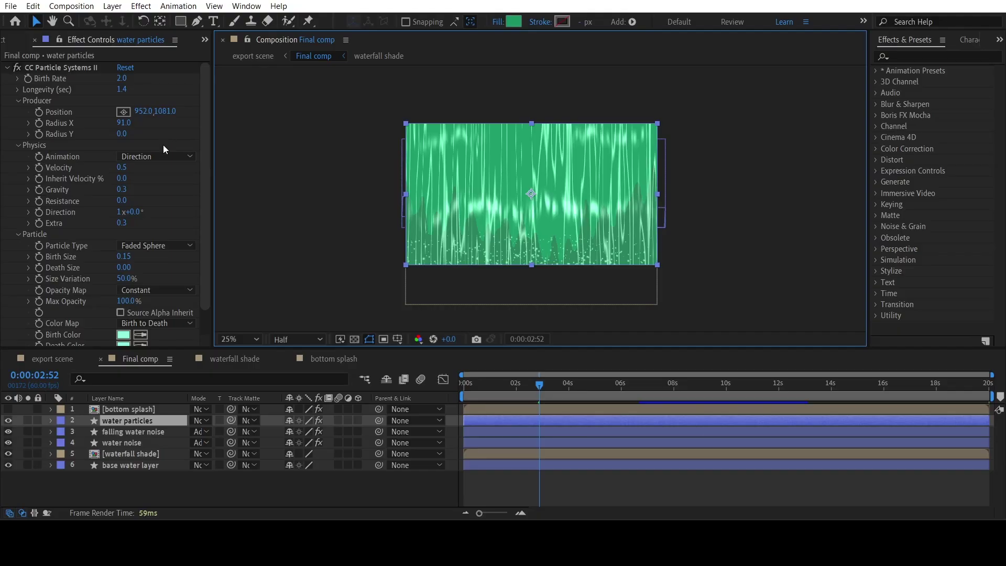
pyautogui.scroll(-1, 159, 190)
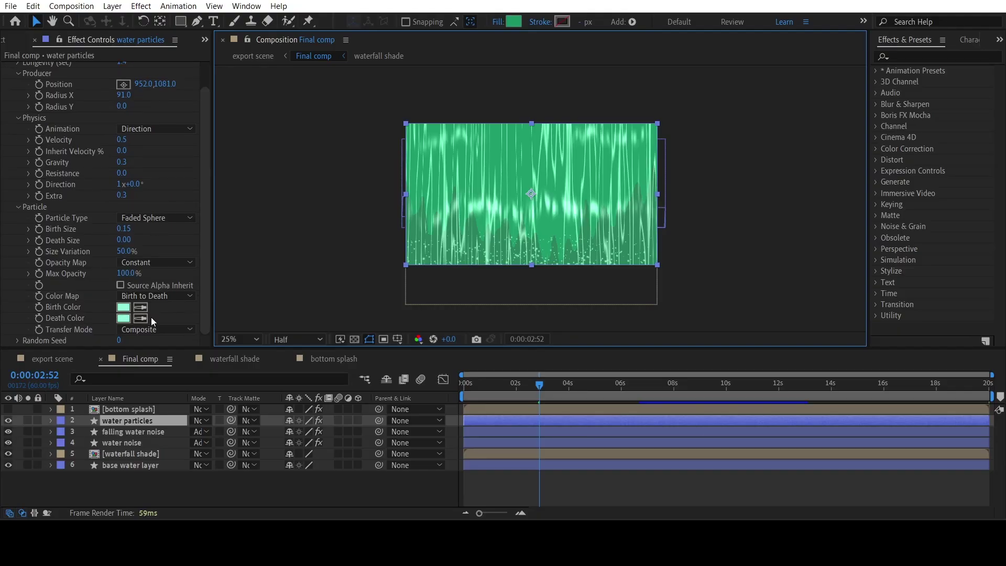
pyautogui.scroll(1, 155, 220)
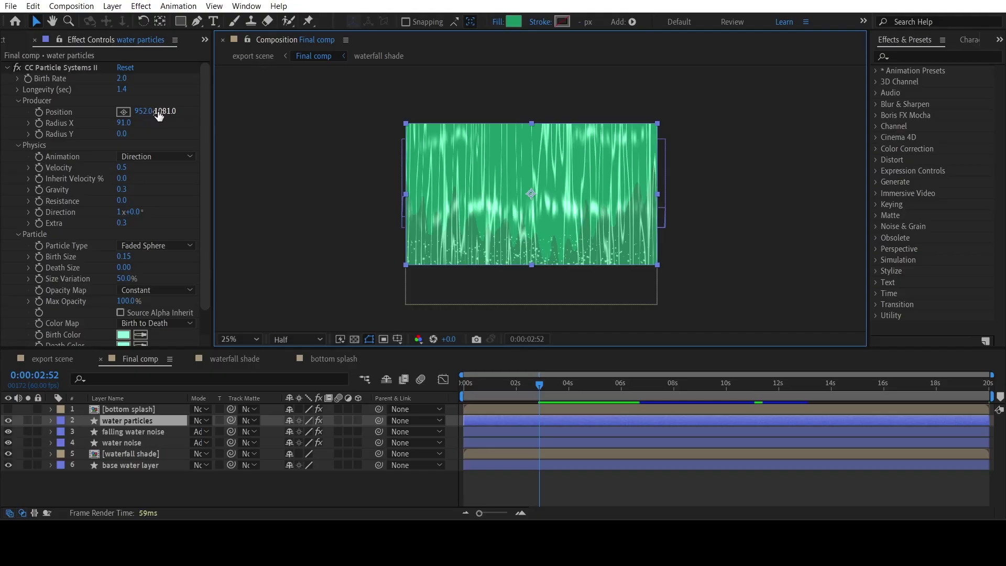
# Place the CC Particle Systems II producer at the waterfall's base, around 952, 1081
pyautogui.click(124, 111)
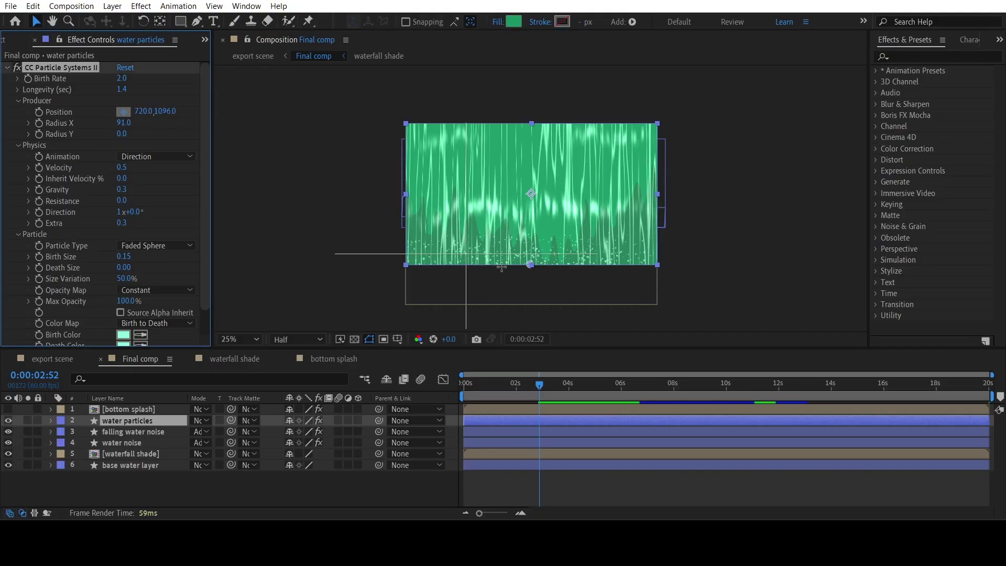
pyautogui.click(534, 259)
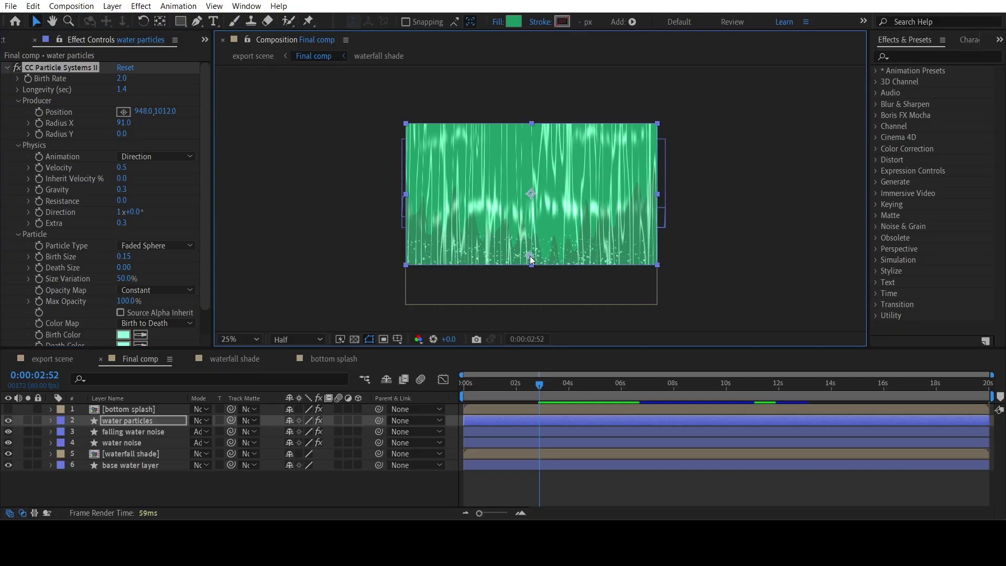
pyautogui.moveTo(535, 258)
pyautogui.mouseDown()
pyautogui.moveTo(529, 248)
pyautogui.moveTo(531, 263)
pyautogui.mouseUp()
pyautogui.click(326, 230)
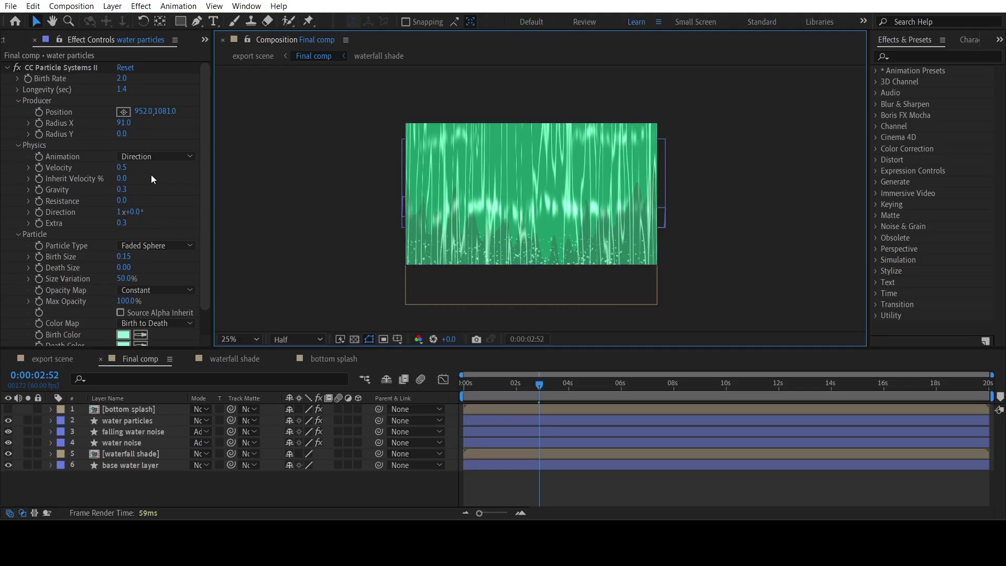
# Toggle the bottom splash layer's visibility off and on to compare, leaving its green splash shown
pyautogui.click(117, 407)
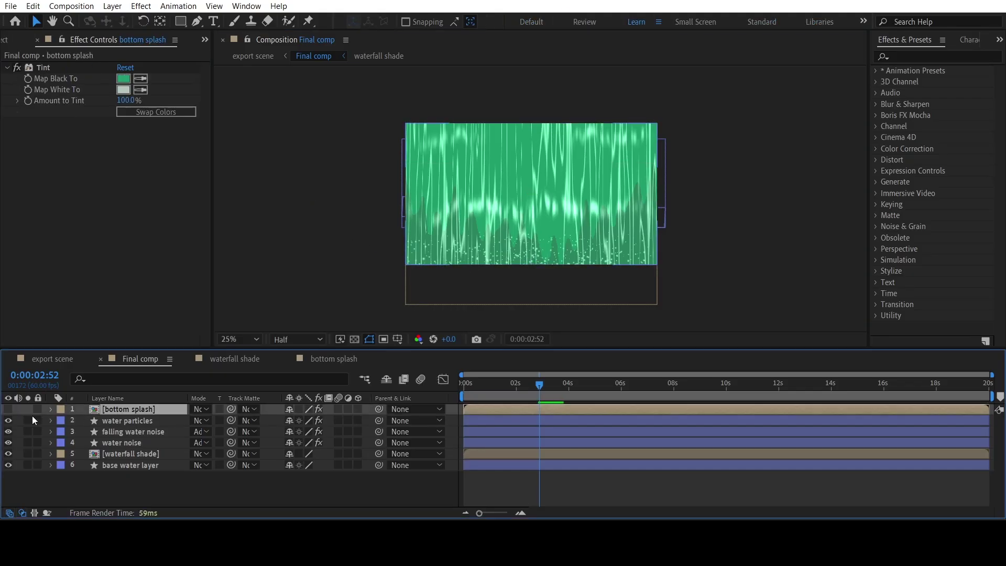
pyautogui.click(7, 410)
pyautogui.click(7, 410)
pyautogui.click(8, 410)
pyautogui.click(8, 410)
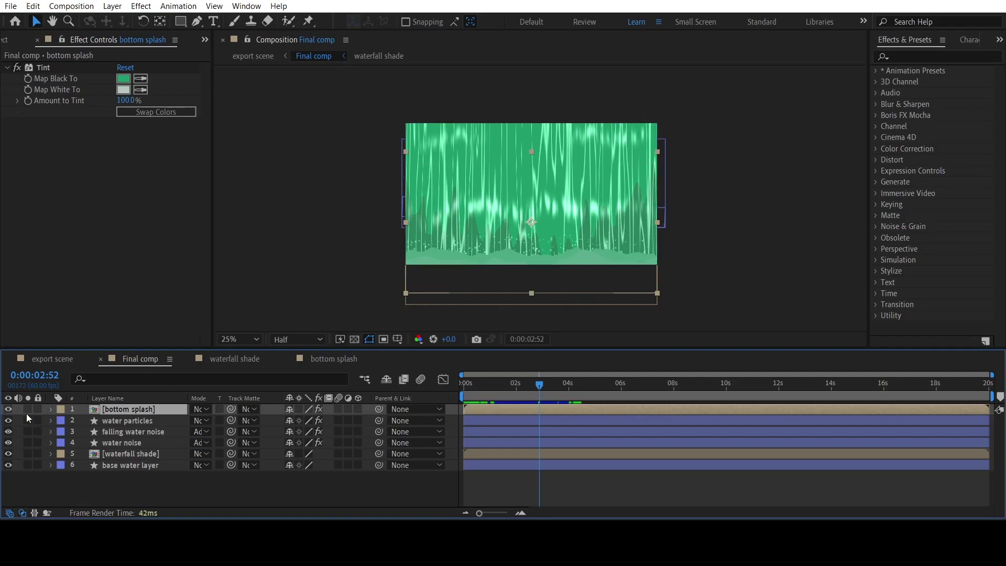
pyautogui.click(8, 409)
pyautogui.click(8, 409)
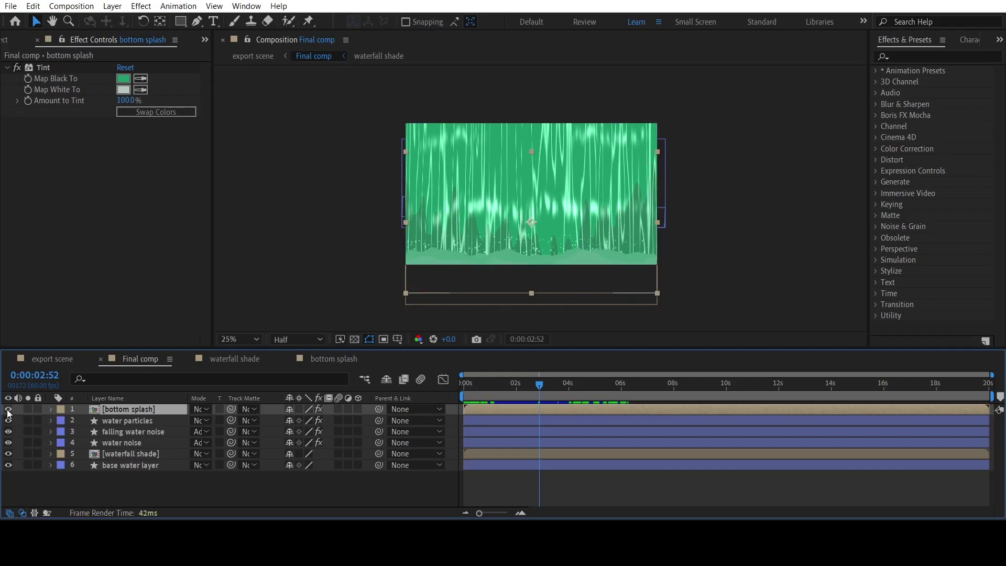
# Open the bottom splash precomp and collapse Shape Layer 7's Wave Warp, Wave Warp 2 and Roughen Edges
pyautogui.doubleClick(126, 410)
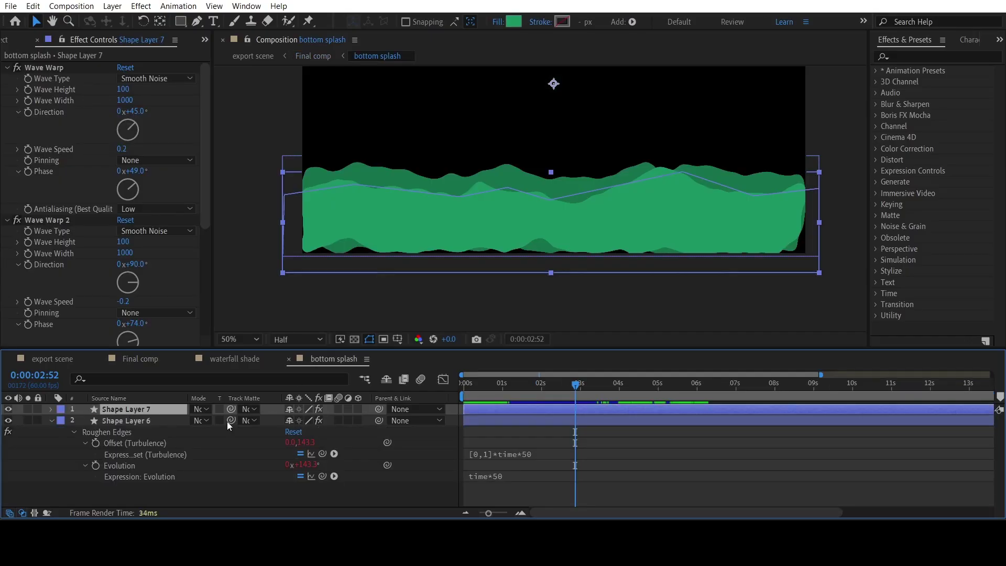
pyautogui.click(50, 421)
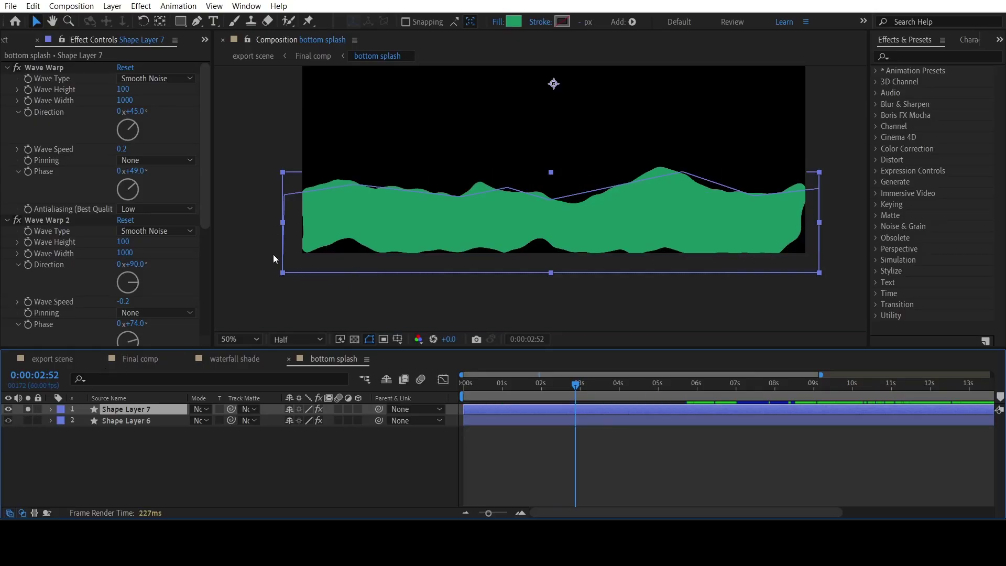
pyautogui.click(8, 70)
pyautogui.click(7, 79)
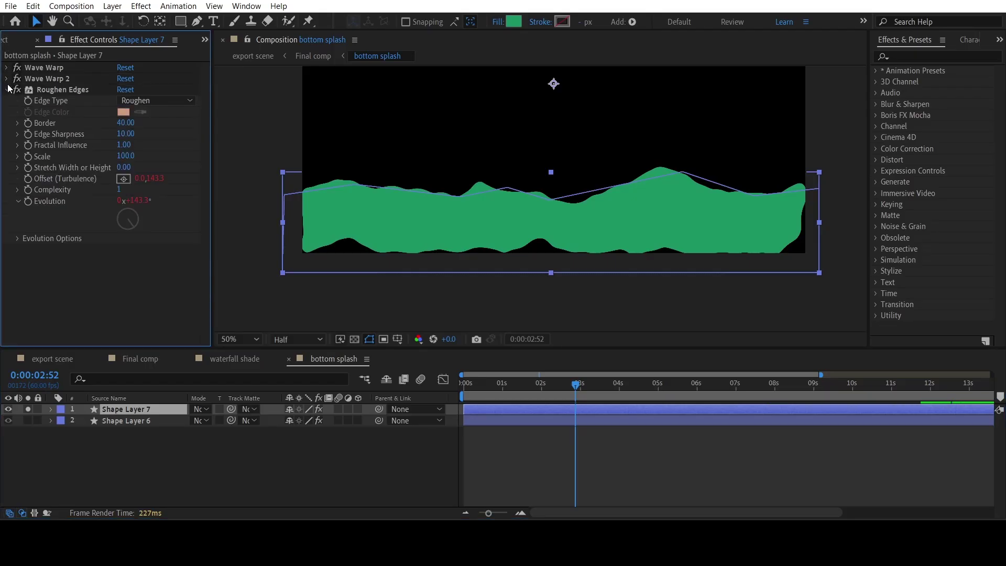
pyautogui.click(7, 90)
# Switch off Wave Warp, Wave Warp 2 and Roughen Edges to reveal the plain polygon
pyautogui.click(17, 67)
pyautogui.click(18, 79)
pyautogui.click(17, 90)
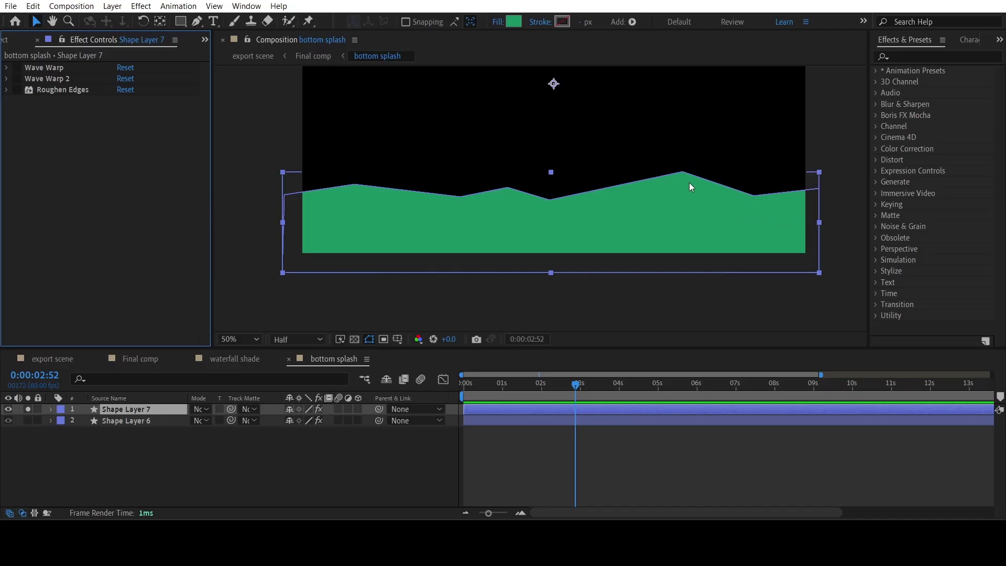
# Turn Wave Warp and Wave Warp 2 back on for Shape Layer 7
pyautogui.click(7, 68)
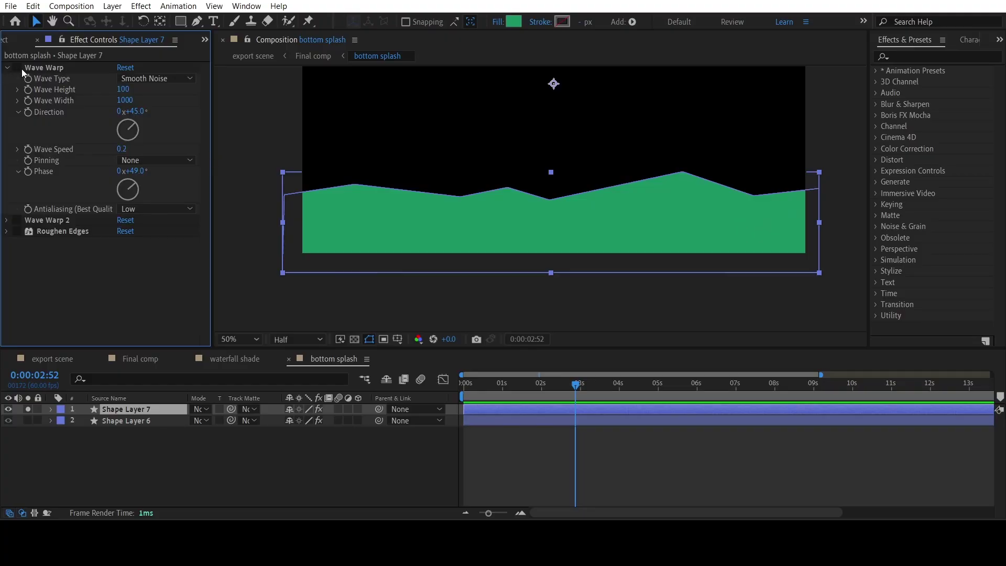
pyautogui.click(19, 69)
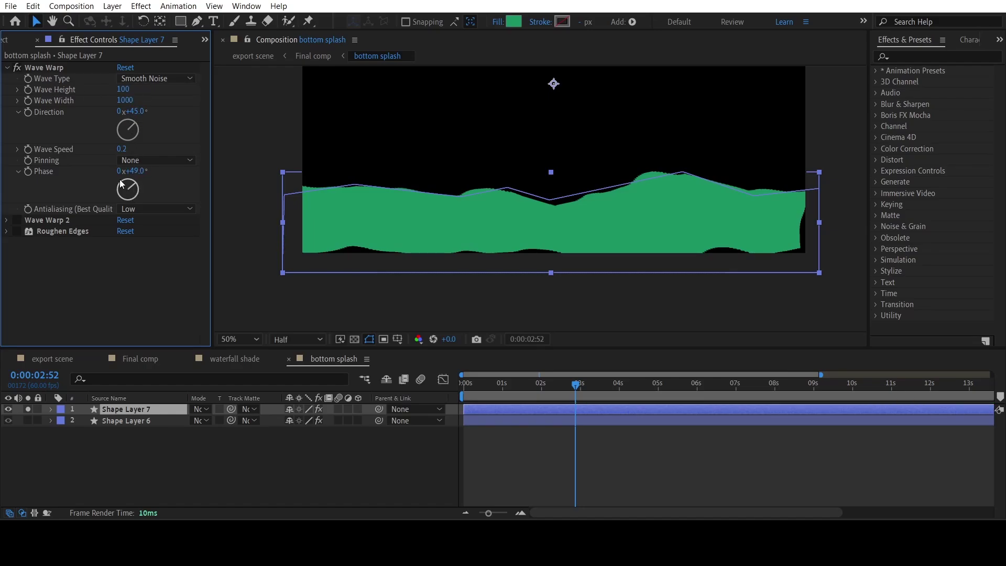
pyautogui.click(7, 221)
pyautogui.scroll(-1, 13, 226)
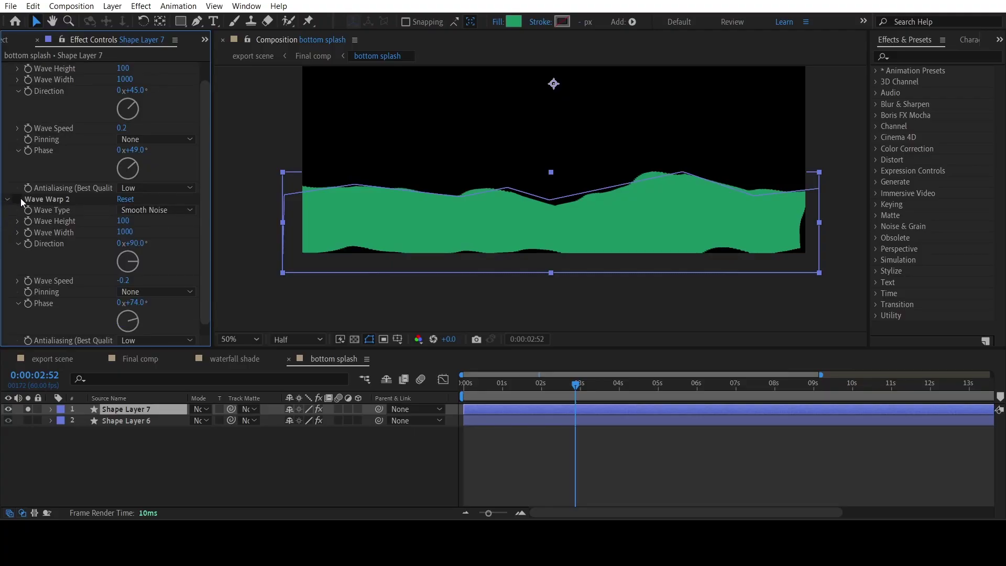
pyautogui.click(19, 199)
# Re-enable Roughen Edges and reveal Shape Layer 7's expressions with E
pyautogui.scroll(-1, 95, 237)
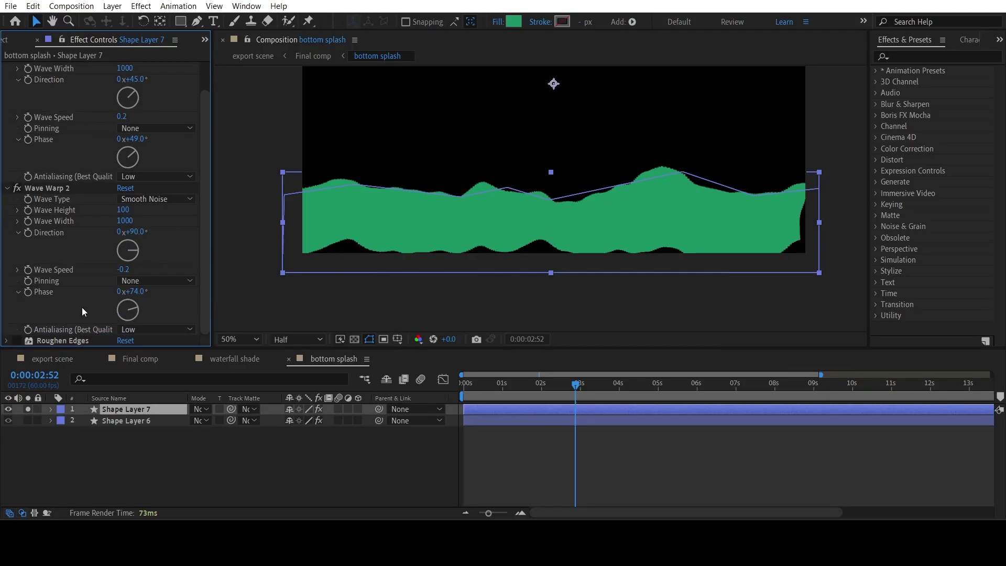
pyautogui.click(6, 340)
pyautogui.scroll(-5, 31, 221)
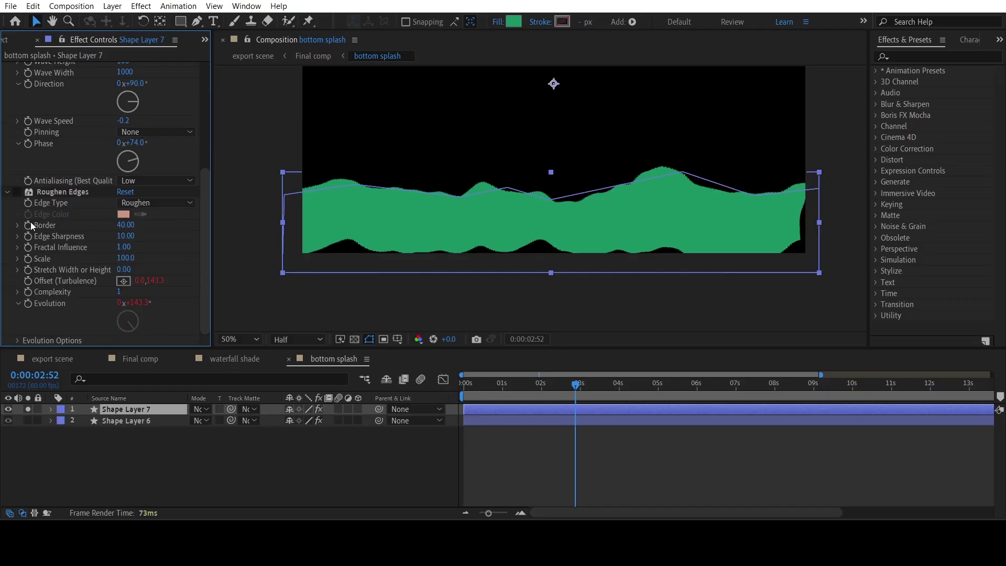
pyautogui.click(18, 192)
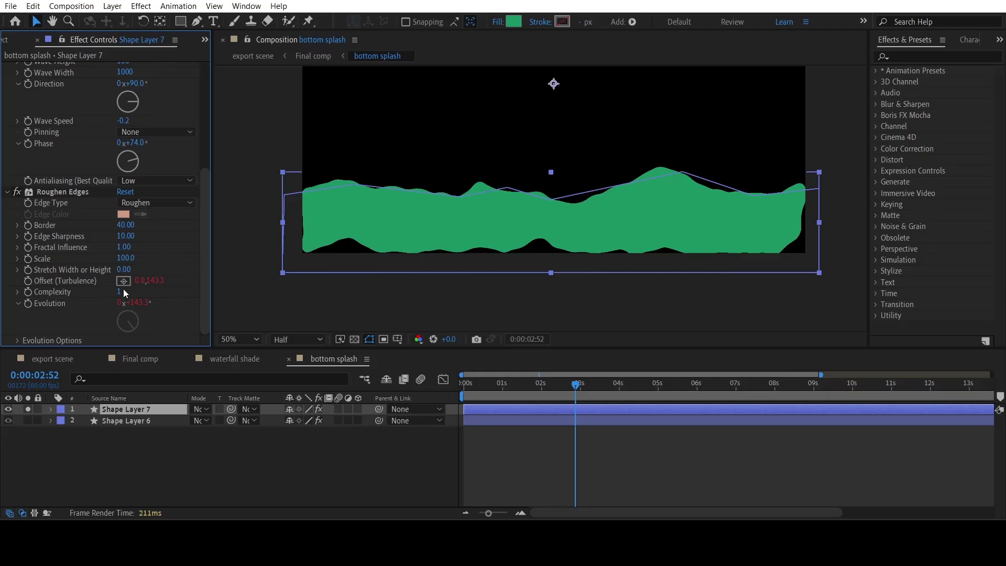
pyautogui.click(128, 410)
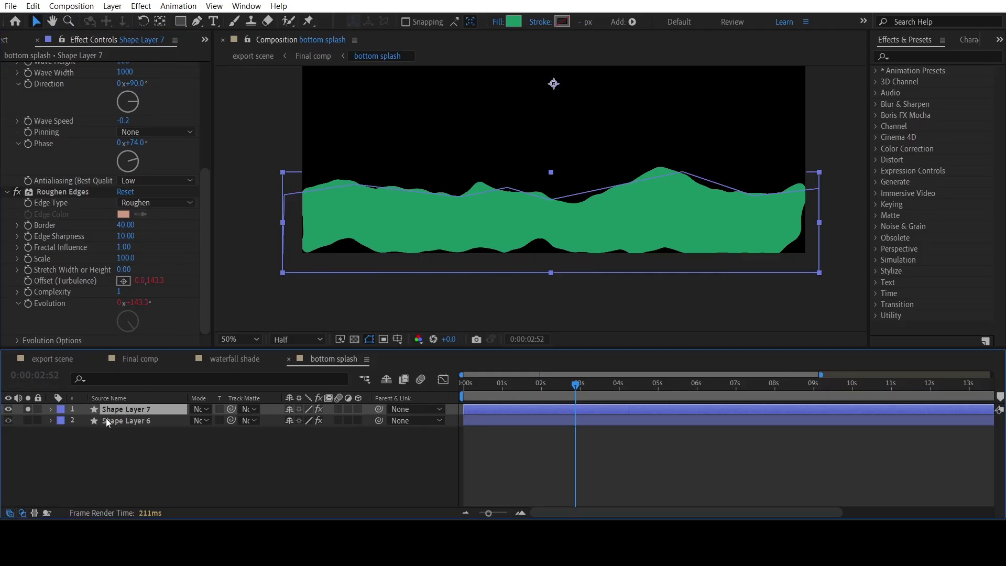
pyautogui.press('e')
pyautogui.press('e')
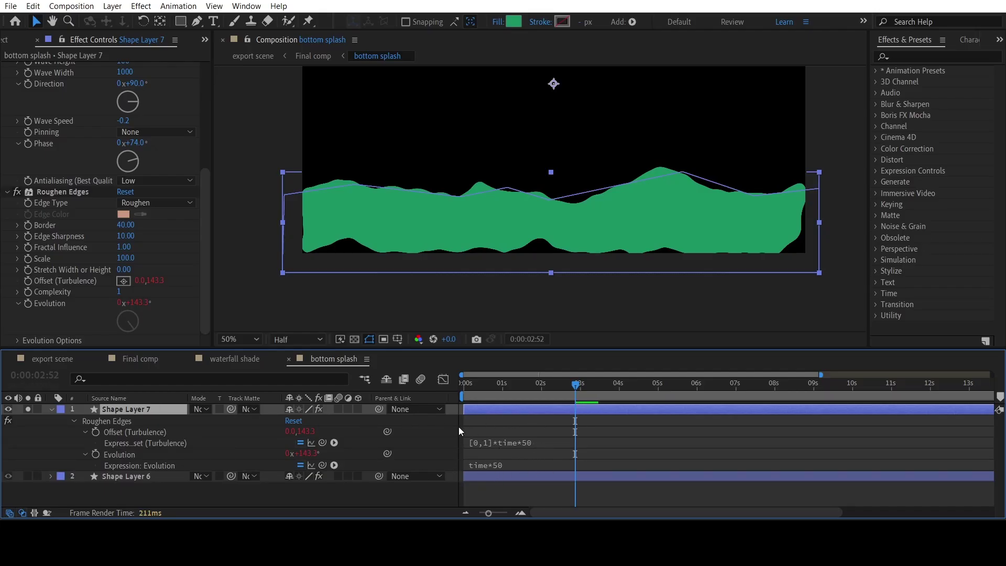
# Unsolo Shape Layer 7, then try moving Shape Layer 6 and undo the move
pyautogui.click(51, 409)
pyautogui.click(28, 409)
pyautogui.click(132, 420)
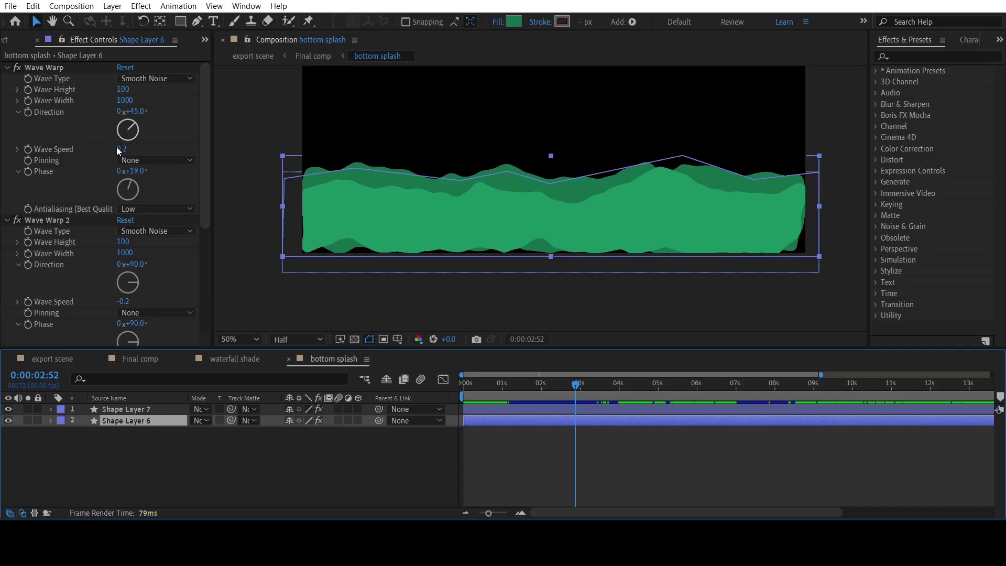
pyautogui.moveTo(442, 237); pyautogui.dragTo(432, 211)
pyautogui.hotkey('ctrl', 'z')
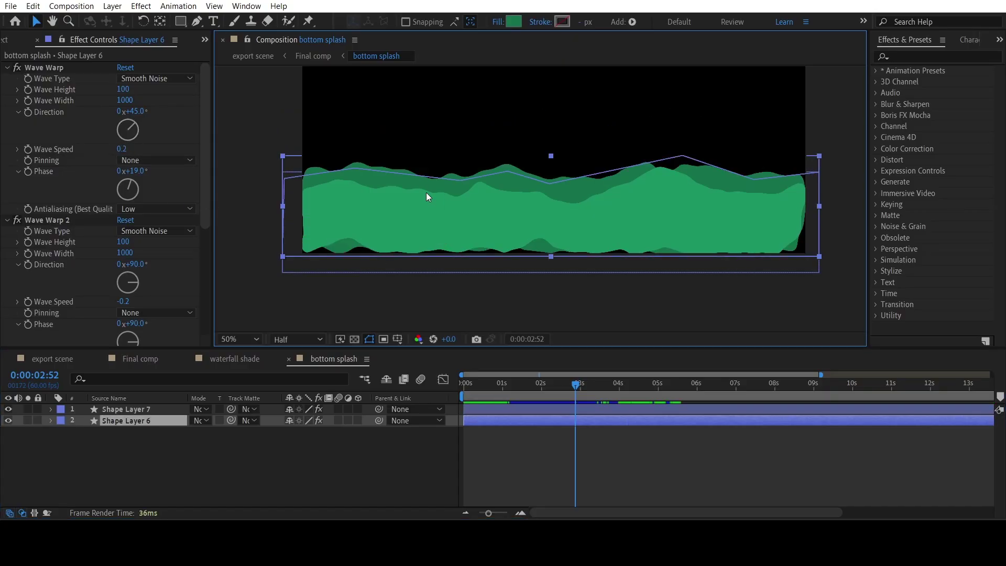
pyautogui.click(144, 408)
pyautogui.click(145, 419)
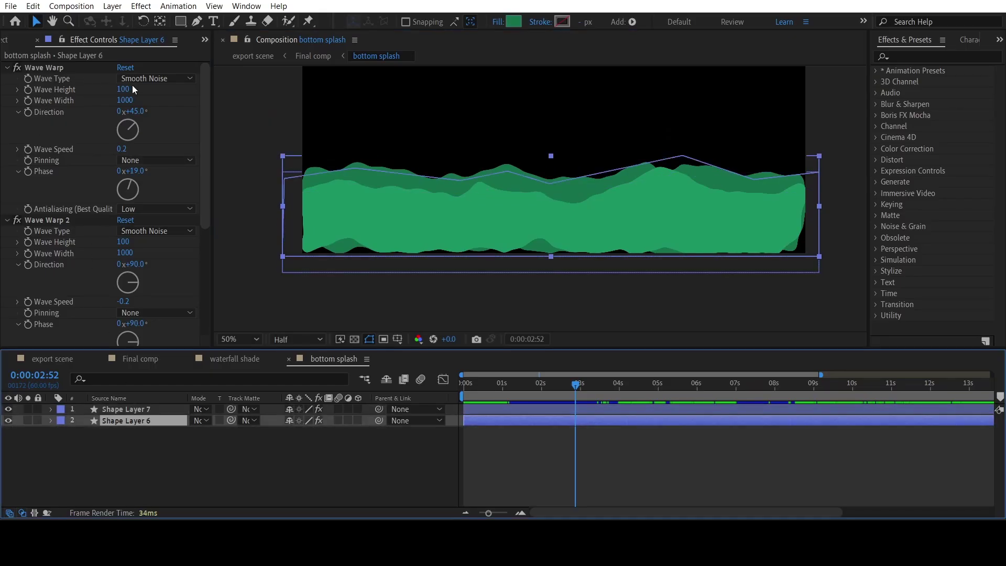
pyautogui.scroll(-3, 144, 98)
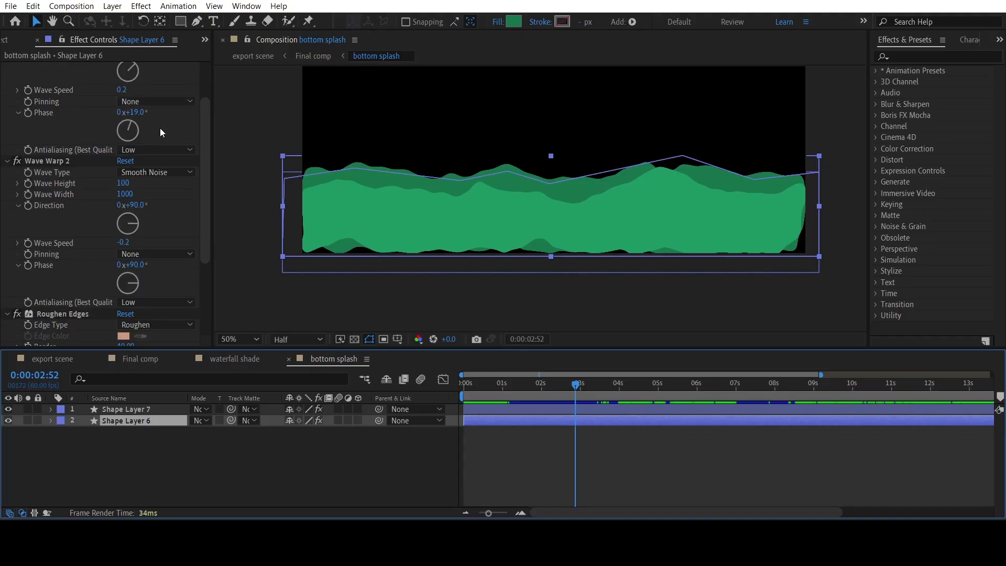
pyautogui.scroll(3, 159, 126)
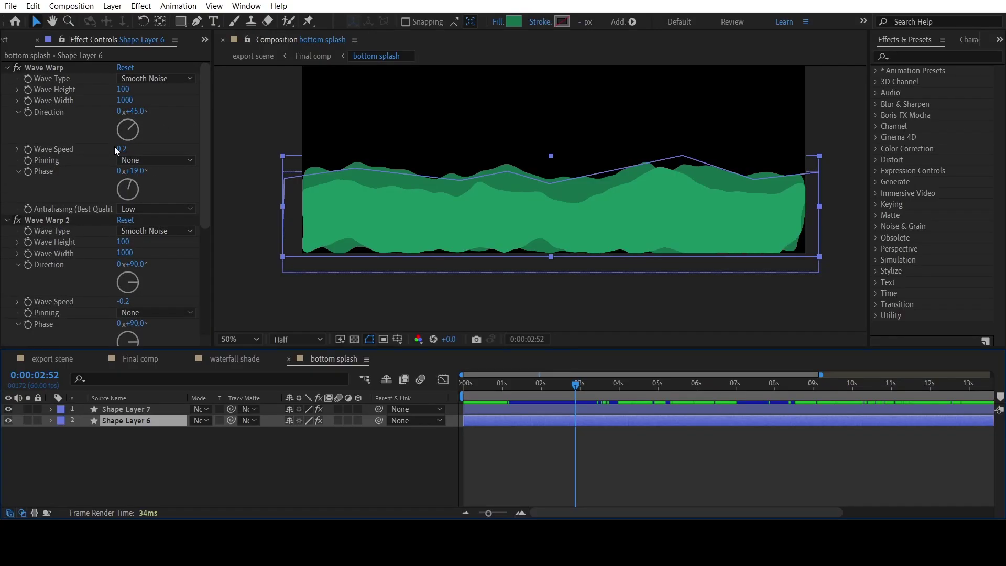
pyautogui.scroll(-3, 149, 240)
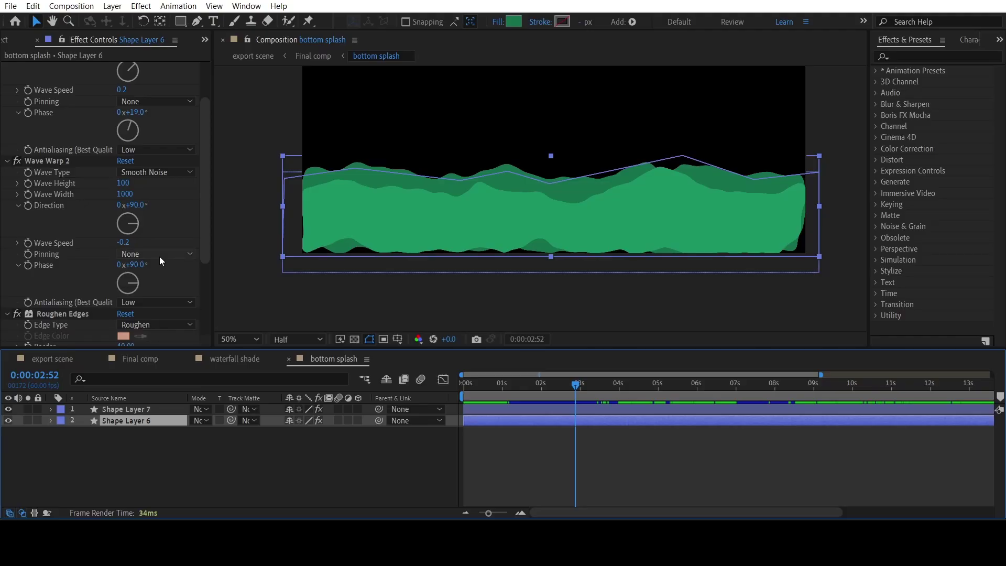
pyautogui.scroll(-2, 176, 247)
pyautogui.scroll(-6, 176, 242)
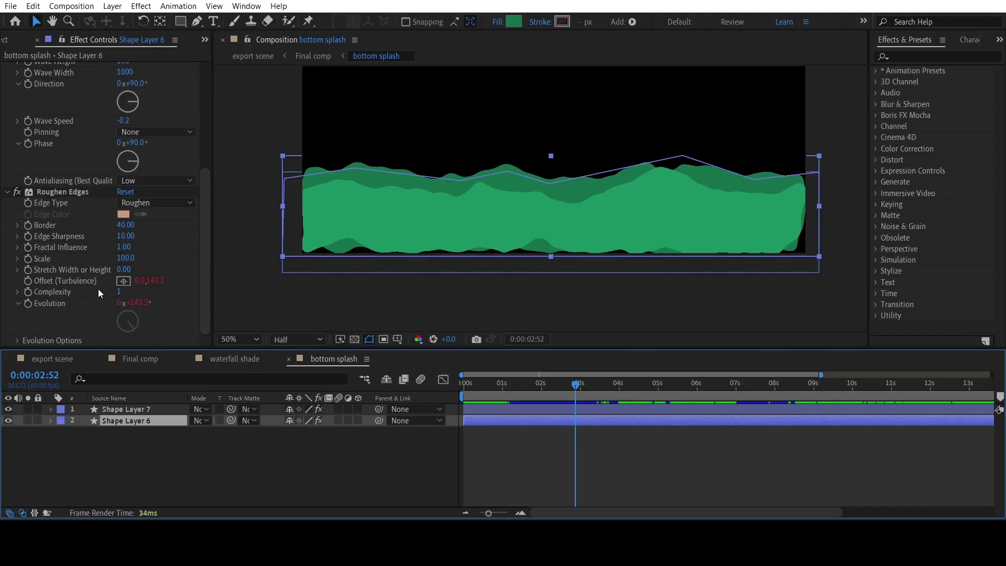
pyautogui.moveTo(142, 439); pyautogui.dragTo(128, 408)
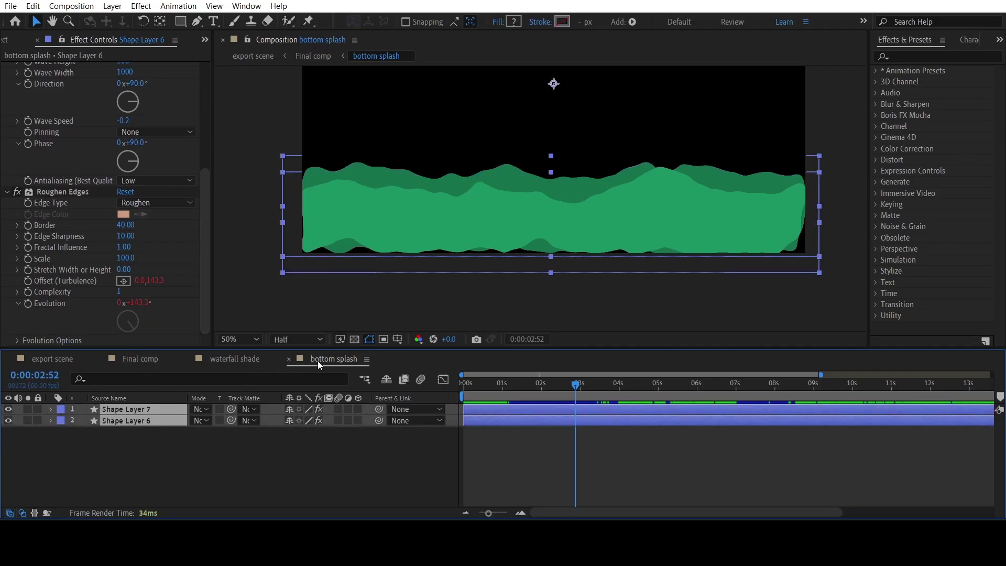
# Return to Final comp and try moving the bottom splash layer, then undo it
pyautogui.click(153, 362)
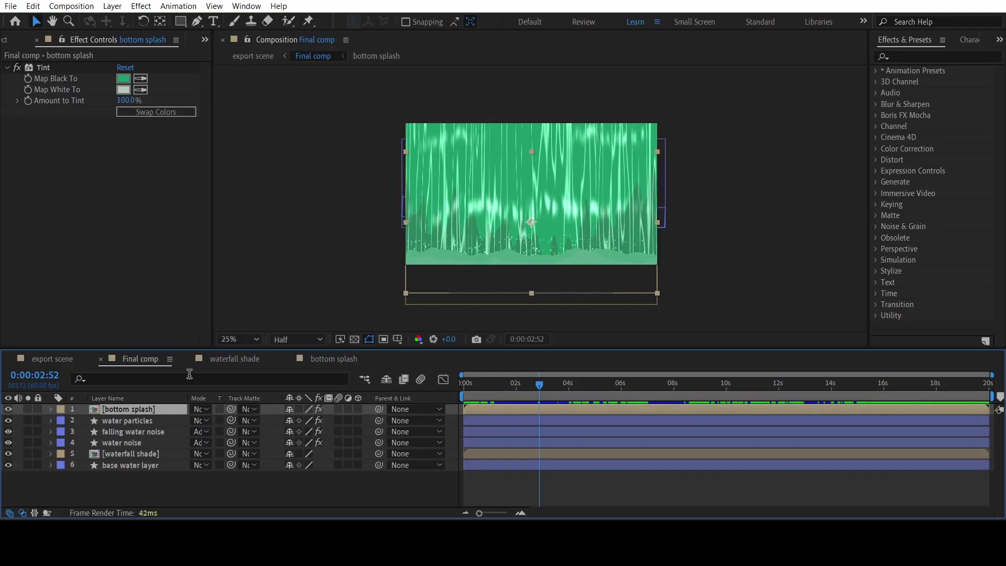
pyautogui.moveTo(494, 259); pyautogui.dragTo(479, 193)
pyautogui.hotkey('ctrl', 'z')
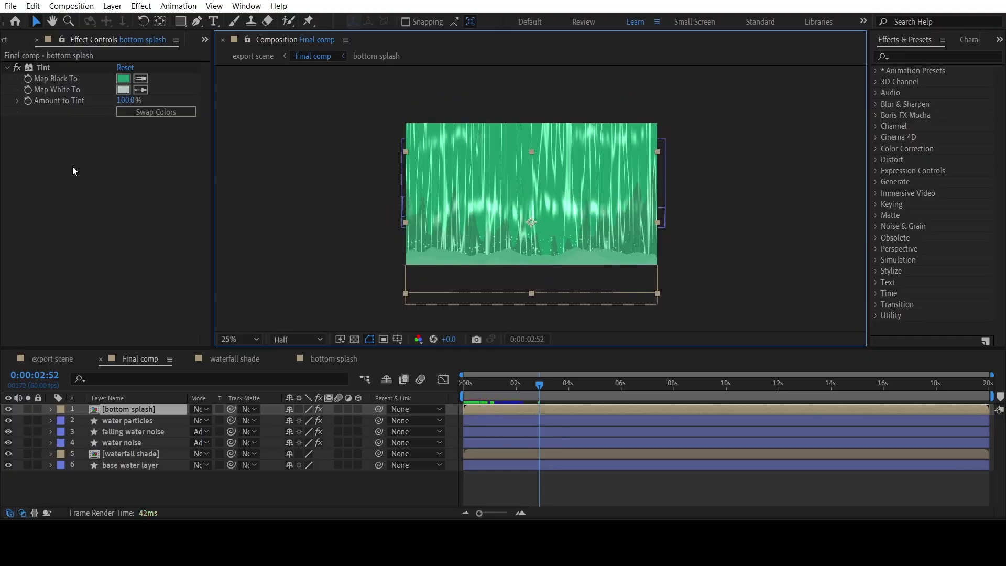
# Compare the bottom splash with its Tint effect off and on, then switch to export scene
pyautogui.click(36, 65)
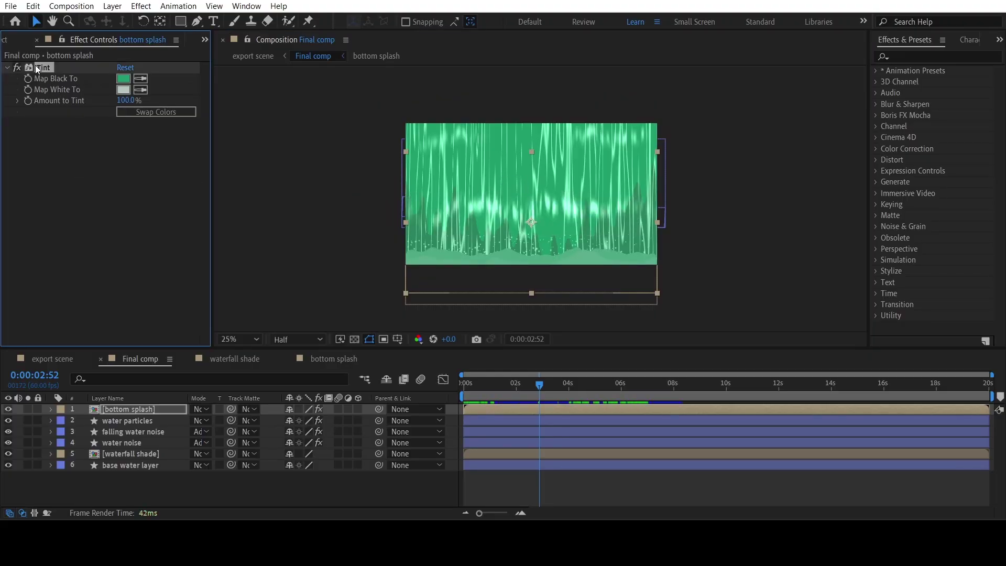
pyautogui.click(17, 67)
pyautogui.click(17, 67)
pyautogui.click(16, 67)
pyautogui.click(16, 67)
pyautogui.click(17, 68)
pyautogui.click(17, 67)
pyautogui.click(167, 198)
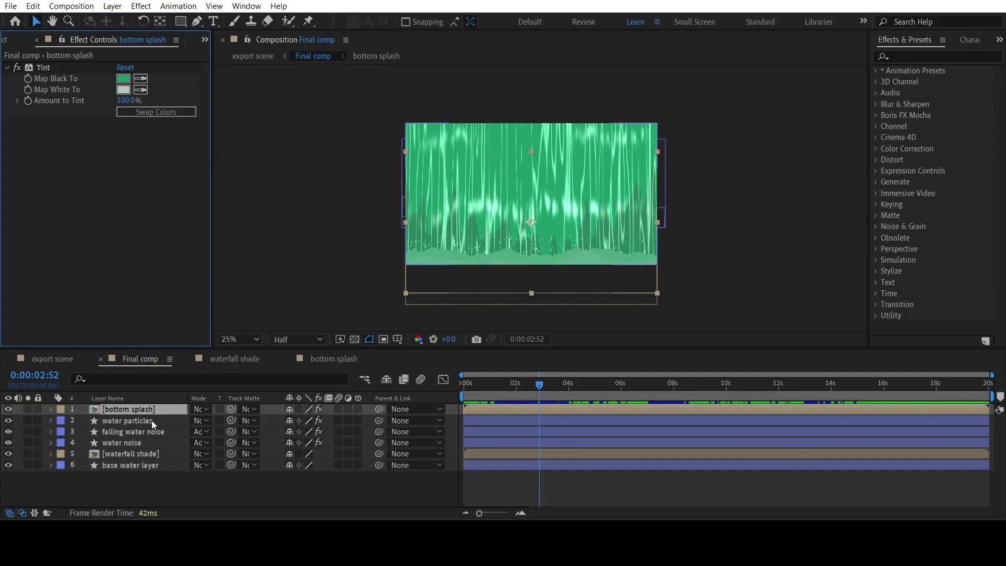
pyautogui.click(64, 358)
# Show the water drop cloud, waterfall and background layers, and hide the mask layer
pyautogui.click(8, 420)
pyautogui.click(8, 432)
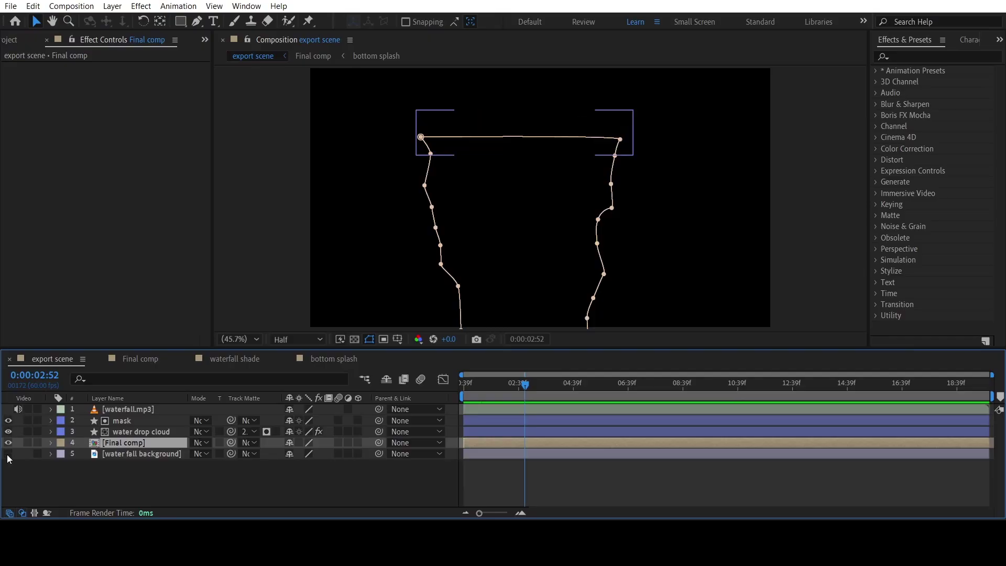
pyautogui.click(7, 442)
pyautogui.click(8, 453)
pyautogui.click(8, 420)
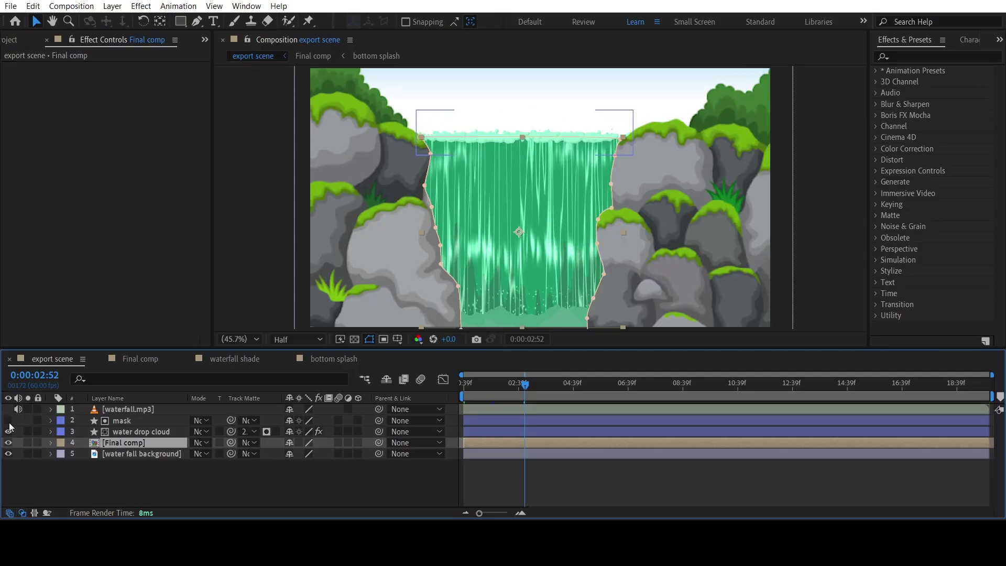
# Zoom the viewer to 100% and briefly check Final comp before deselecting all layers
pyautogui.click(123, 432)
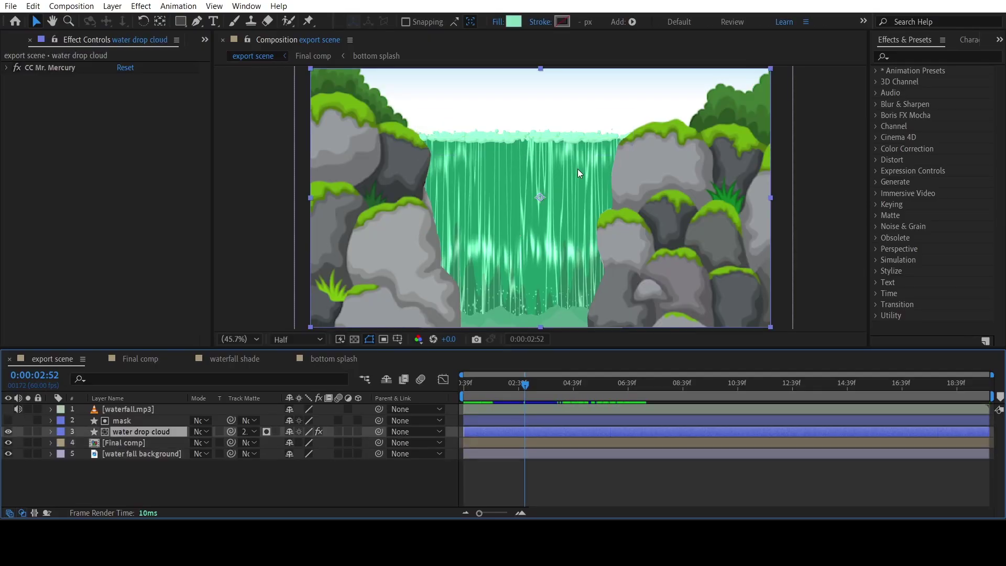
pyautogui.scroll(3, 560, 130)
pyautogui.scroll(4, 451, 136)
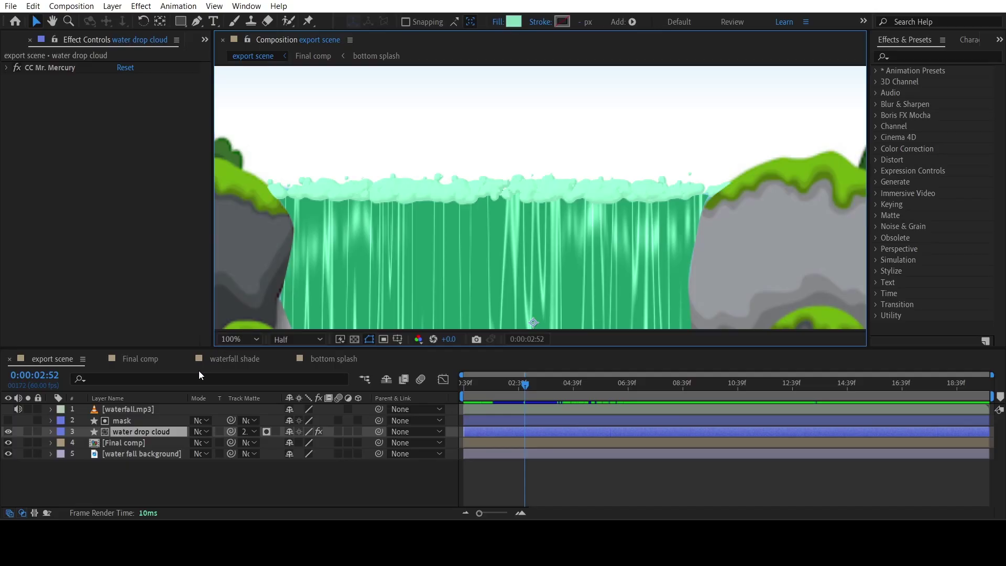
pyautogui.click(157, 359)
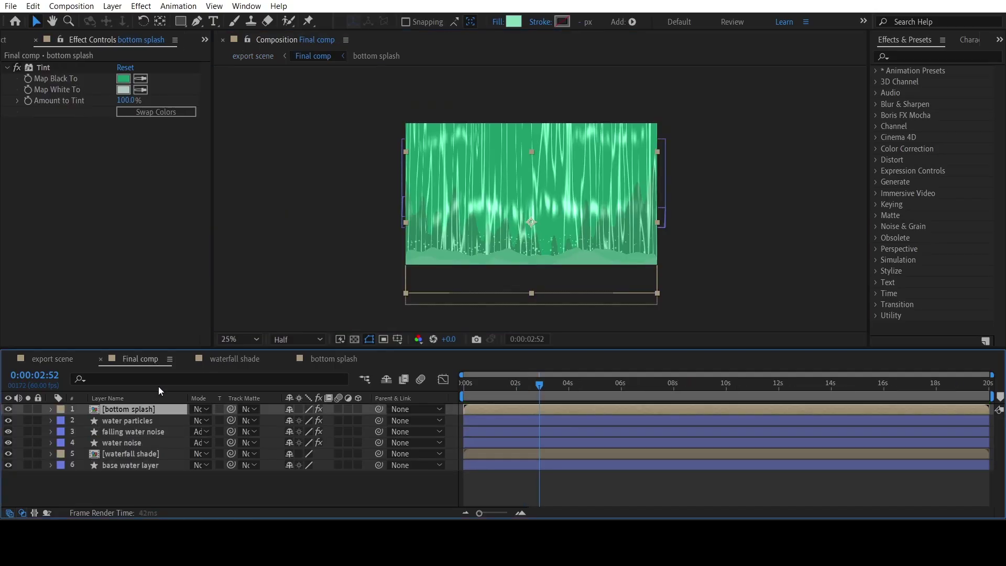
pyautogui.click(65, 361)
pyautogui.click(114, 441)
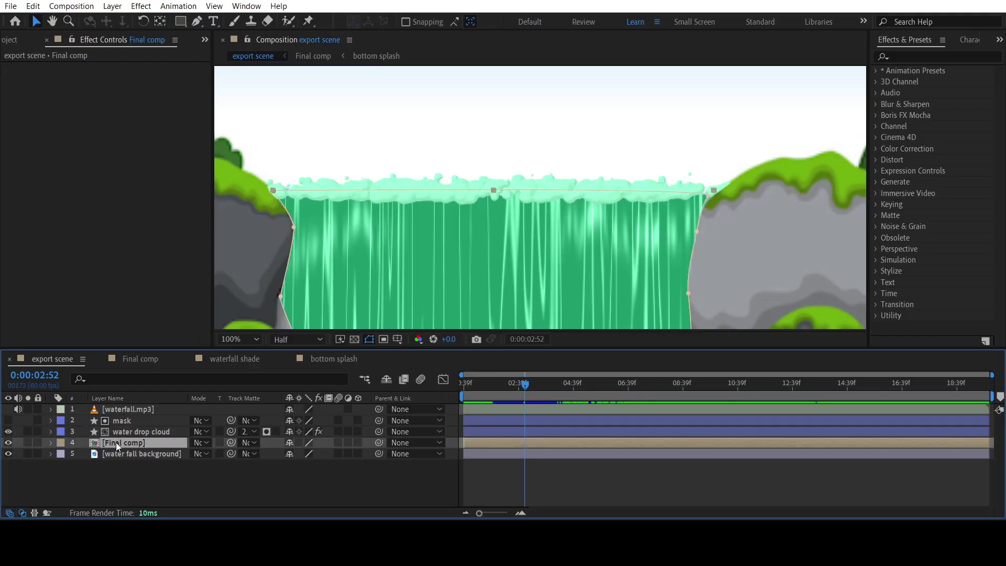
pyautogui.click(137, 478)
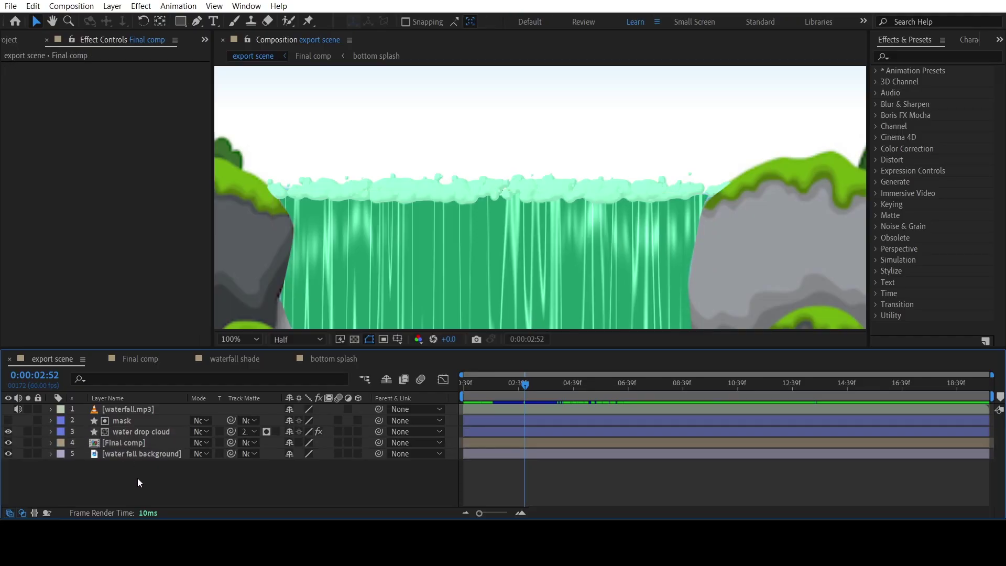
# Toggle the water drop cloud's CC Mr. Mercury effect off and on to compare
pyautogui.click(127, 435)
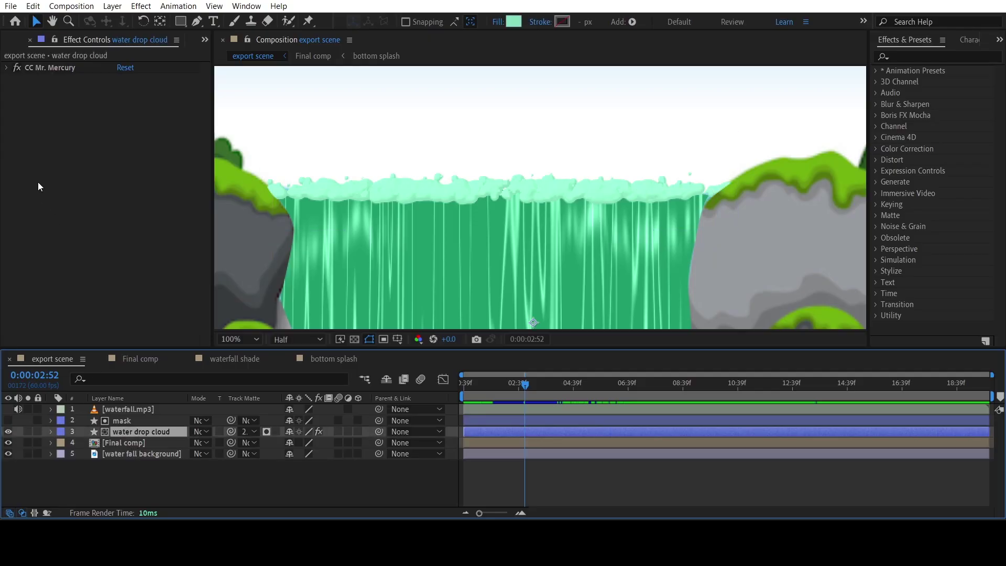
pyautogui.click(17, 67)
pyautogui.click(17, 67)
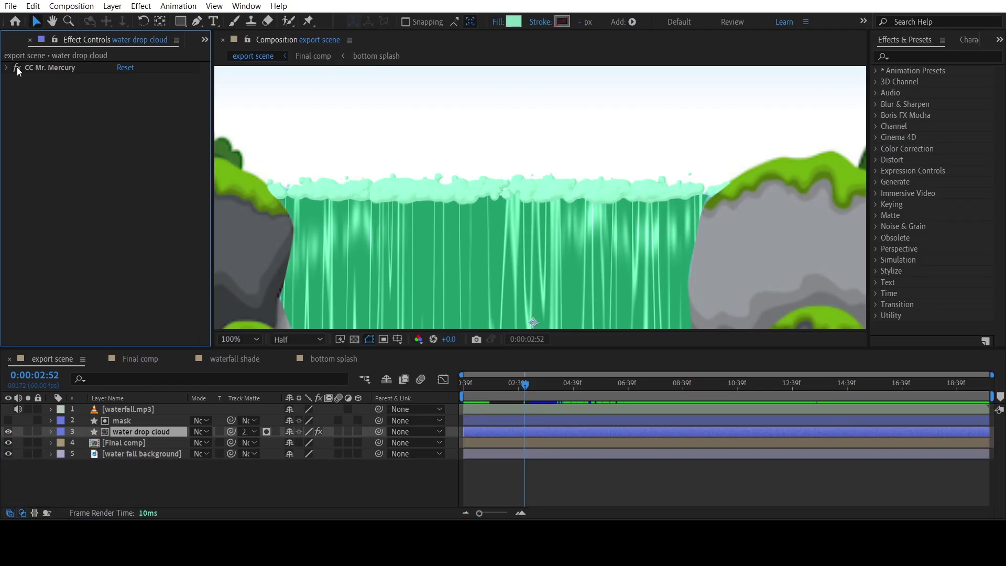
pyautogui.click(17, 67)
pyautogui.click(16, 67)
# Expand CC Mr. Mercury to review Radius X 41.0, Birth Rate 6.5 and Velocity 0.1
pyautogui.click(6, 68)
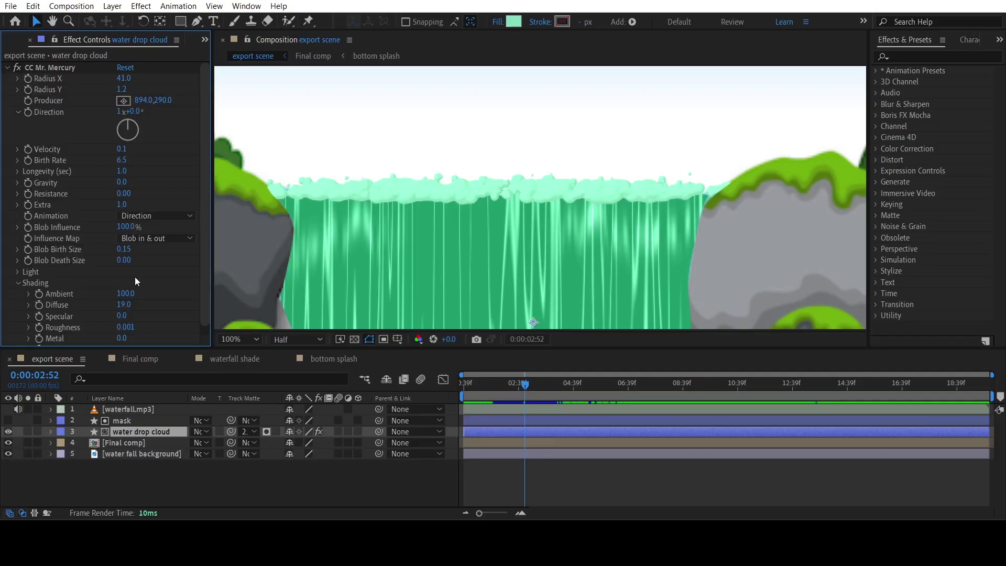
pyautogui.scroll(-1, 134, 277)
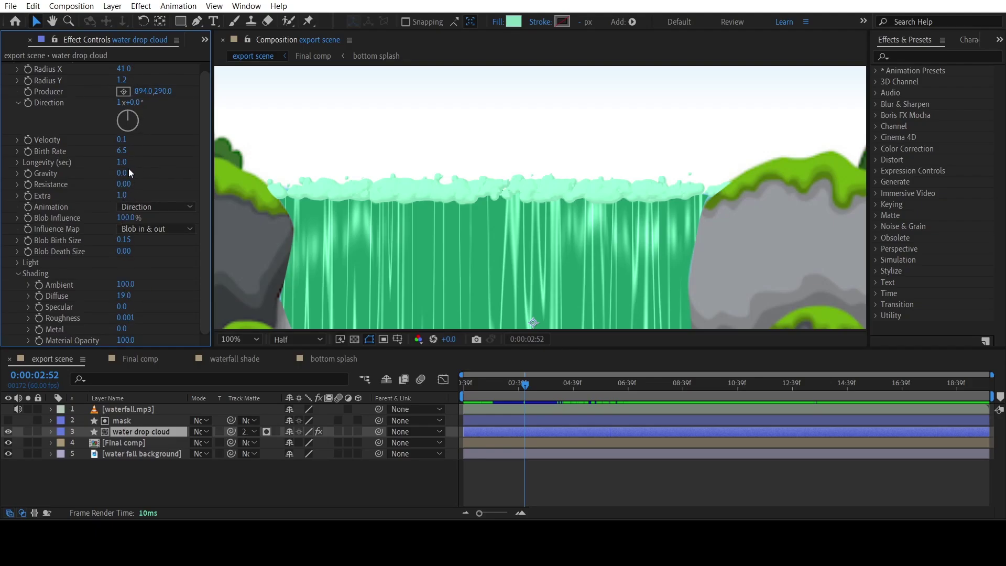
pyautogui.scroll(1, 128, 168)
pyautogui.scroll(-1, 133, 252)
pyautogui.click(175, 461)
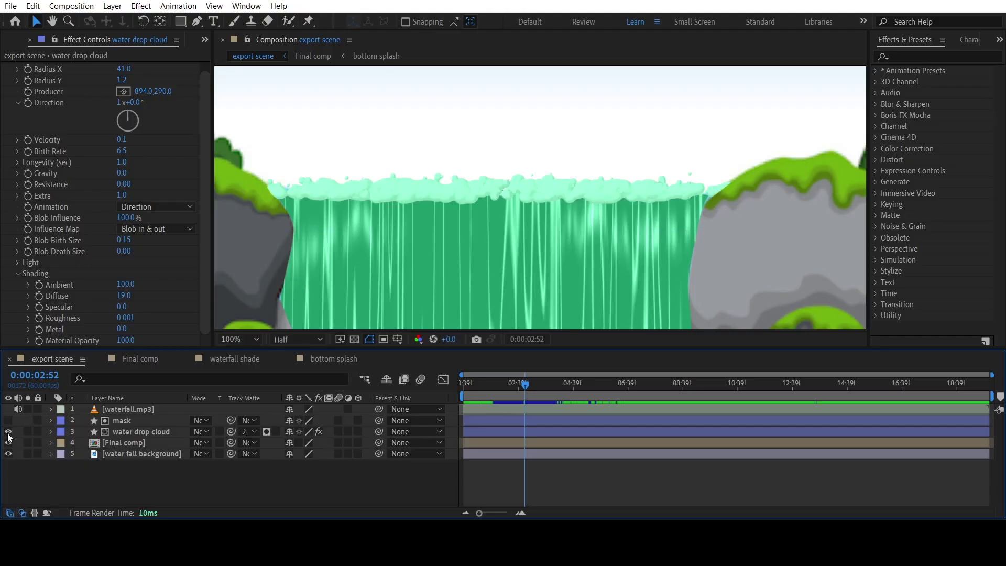
# Hide the cloud layer, showing only the rocky background and Final comp waterfall
pyautogui.moveTo(8, 434); pyautogui.dragTo(10, 455)
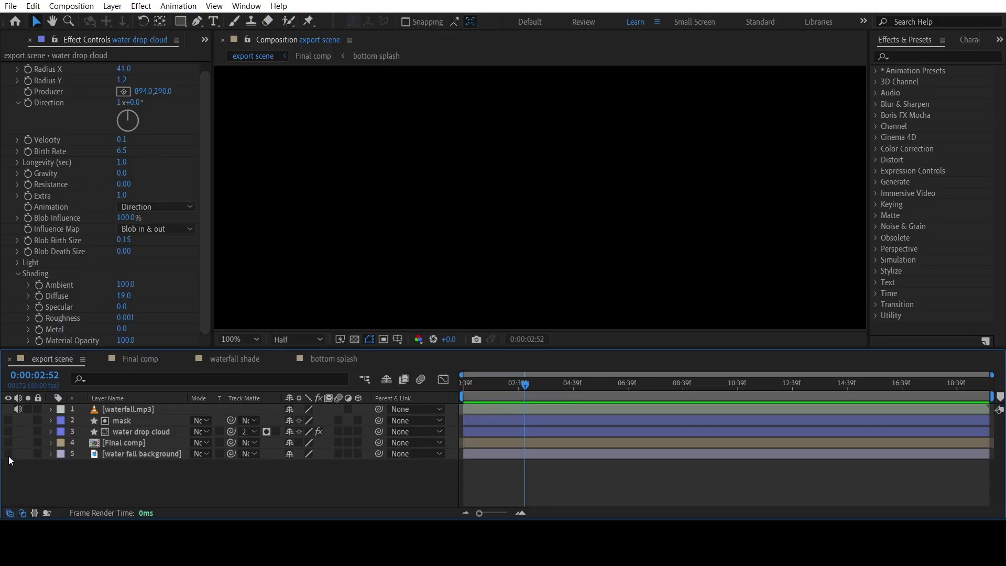
pyautogui.click(8, 454)
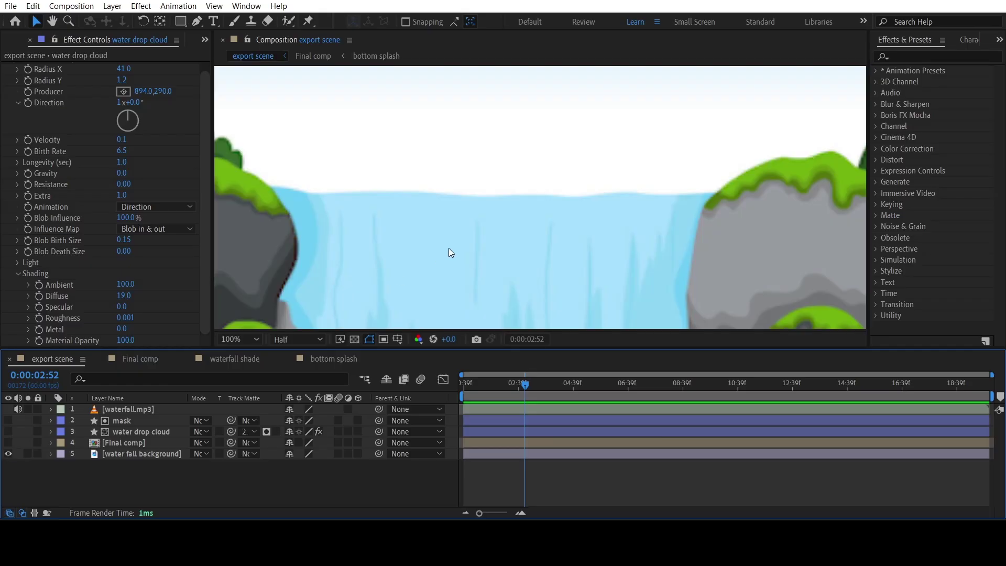
pyautogui.scroll(-4, 449, 248)
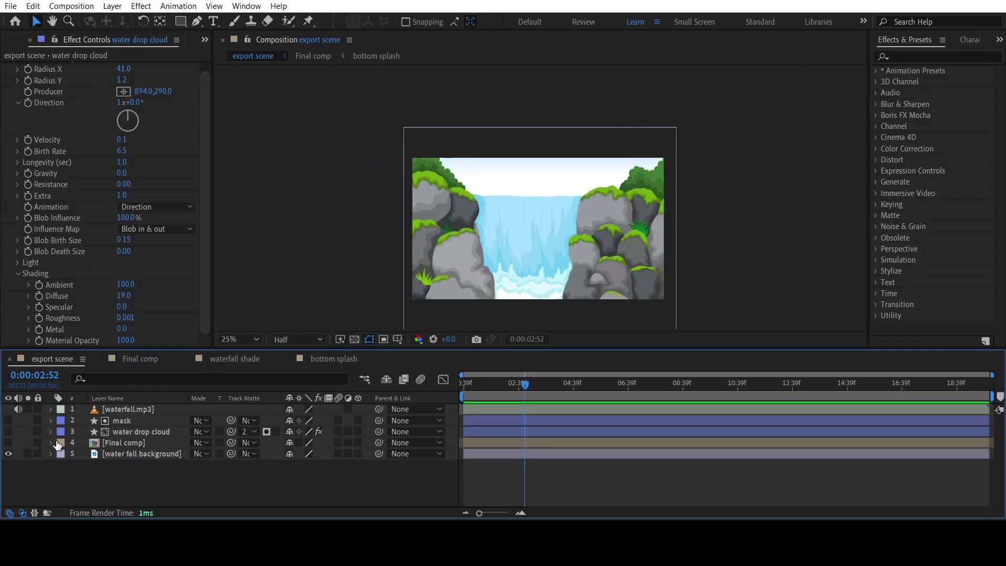
pyautogui.click(8, 442)
pyautogui.click(124, 442)
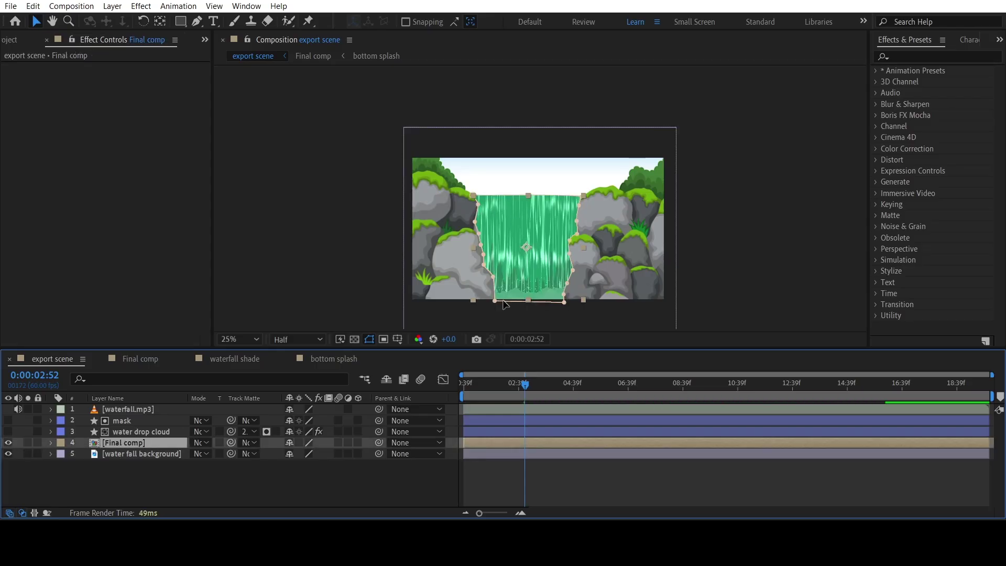
# Test Lock and Inverted on the Final comp layer's Mask 1, leaving both off
pyautogui.click(50, 442)
pyautogui.click(62, 455)
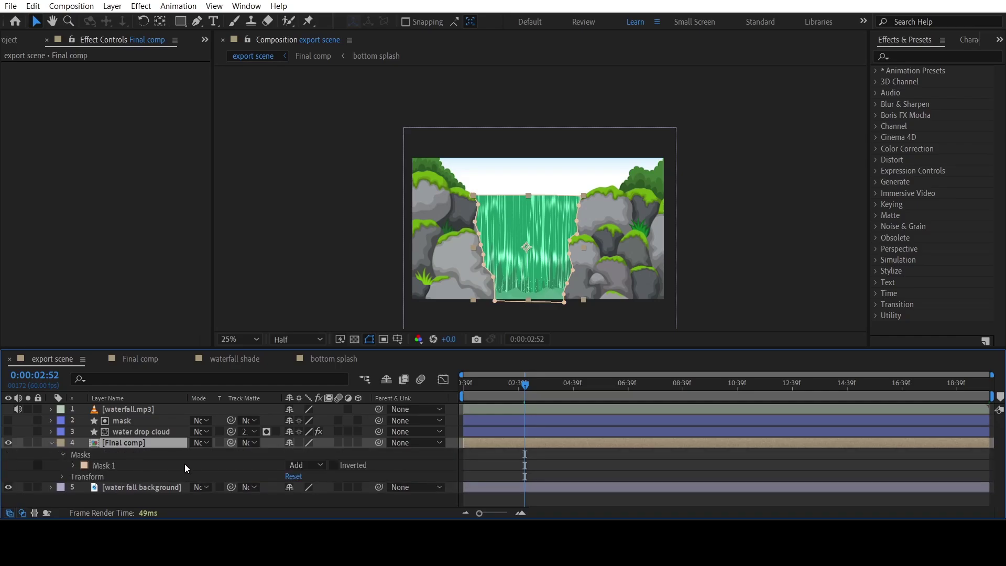
pyautogui.click(38, 465)
pyautogui.click(39, 465)
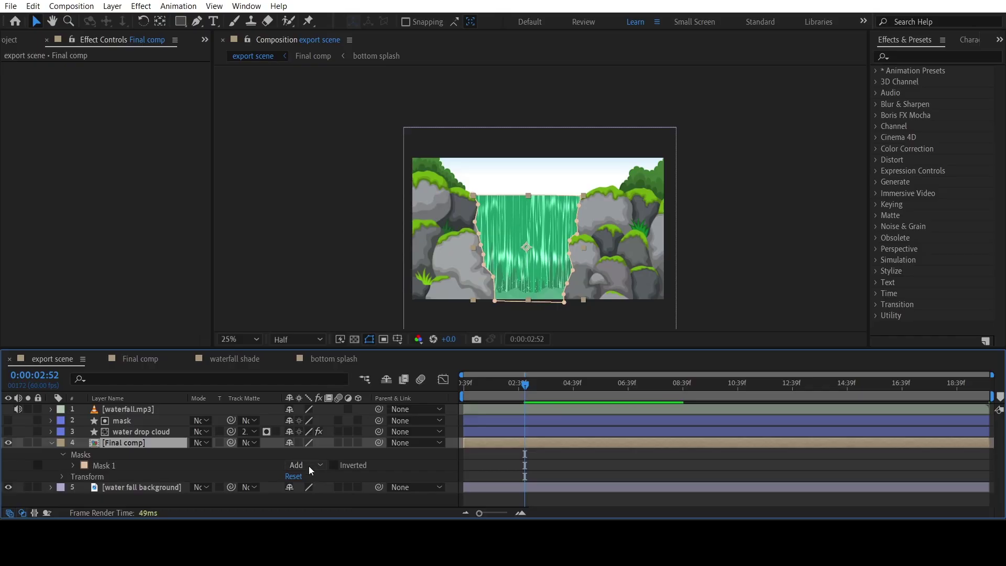
pyautogui.click(335, 466)
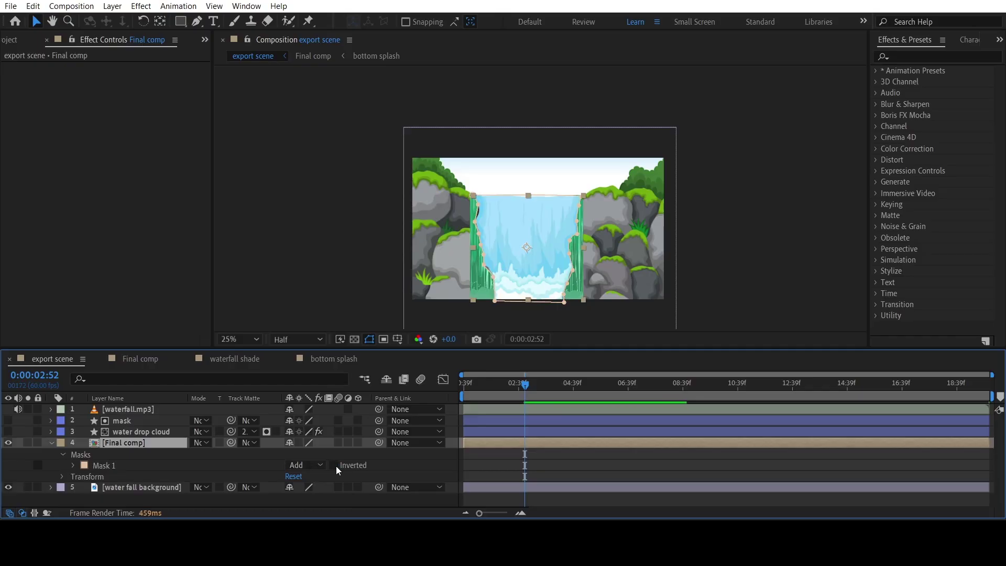
pyautogui.click(335, 466)
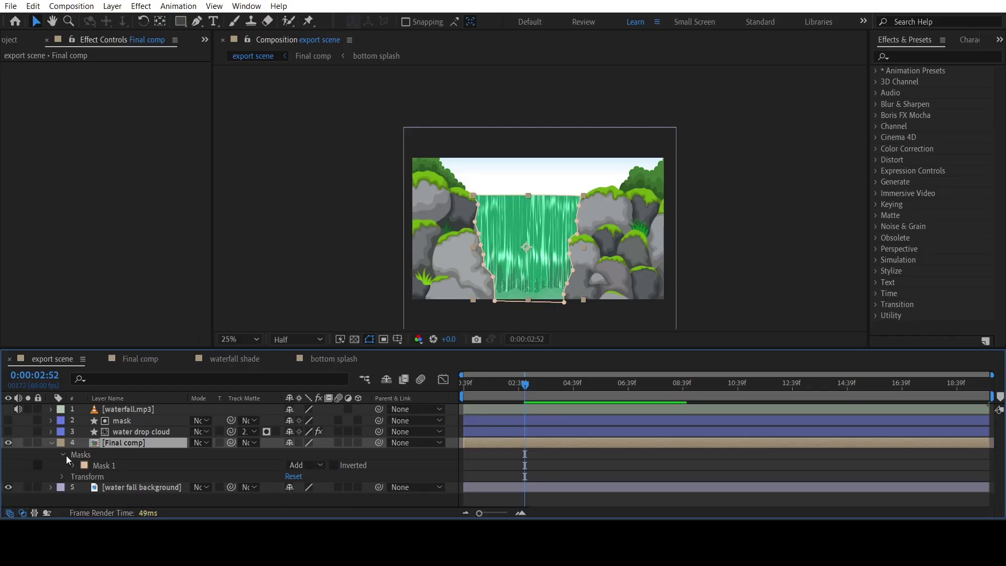
pyautogui.click(51, 443)
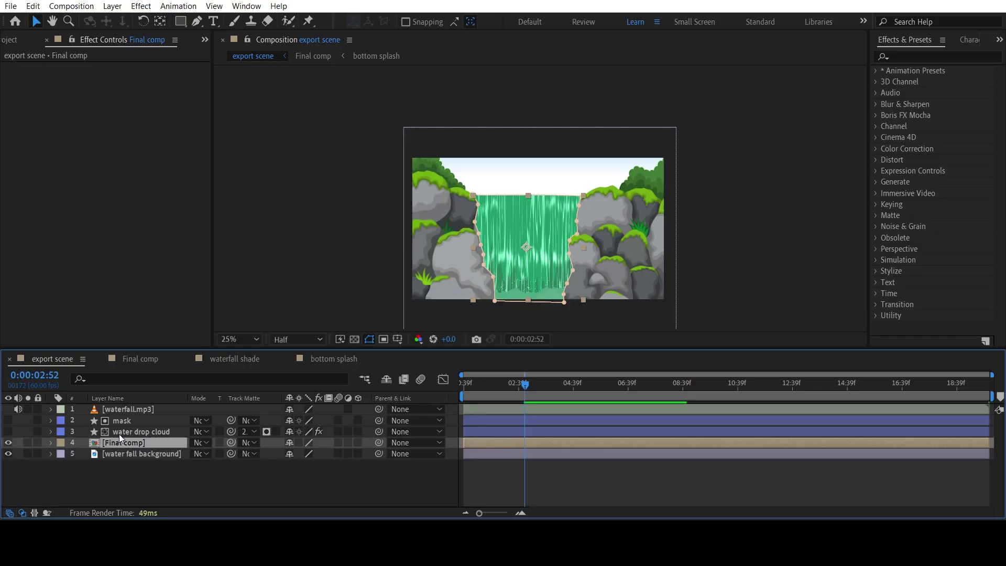
# Show the water drop cloud layer and toggle the mask layer on and off, ending hidden
pyautogui.click(8, 431)
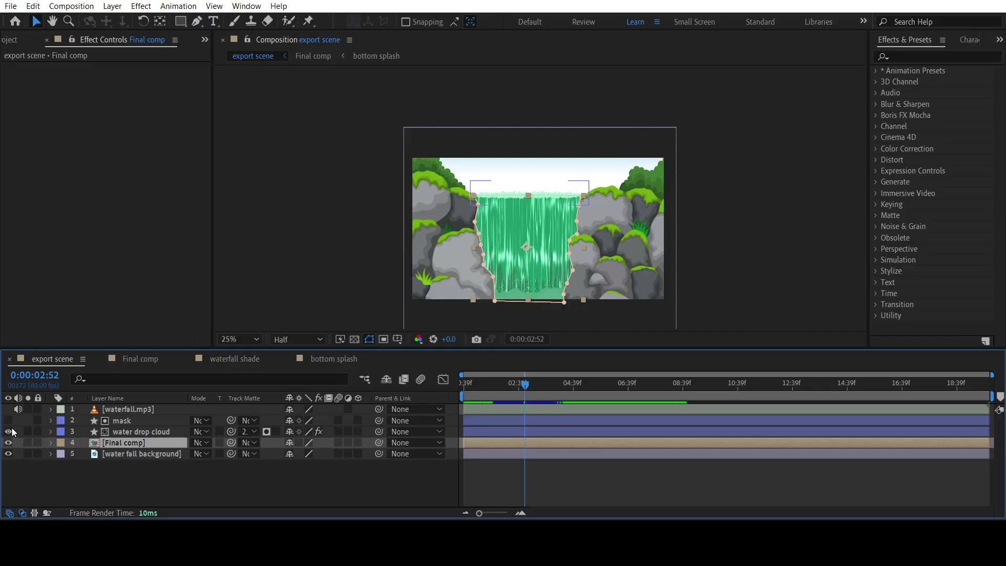
pyautogui.scroll(4, 533, 215)
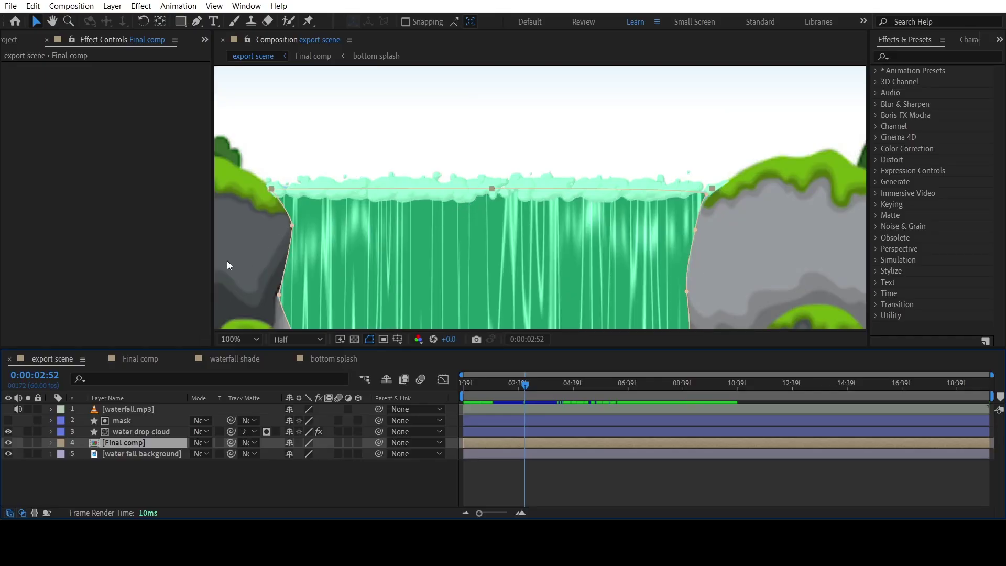
pyautogui.click(58, 470)
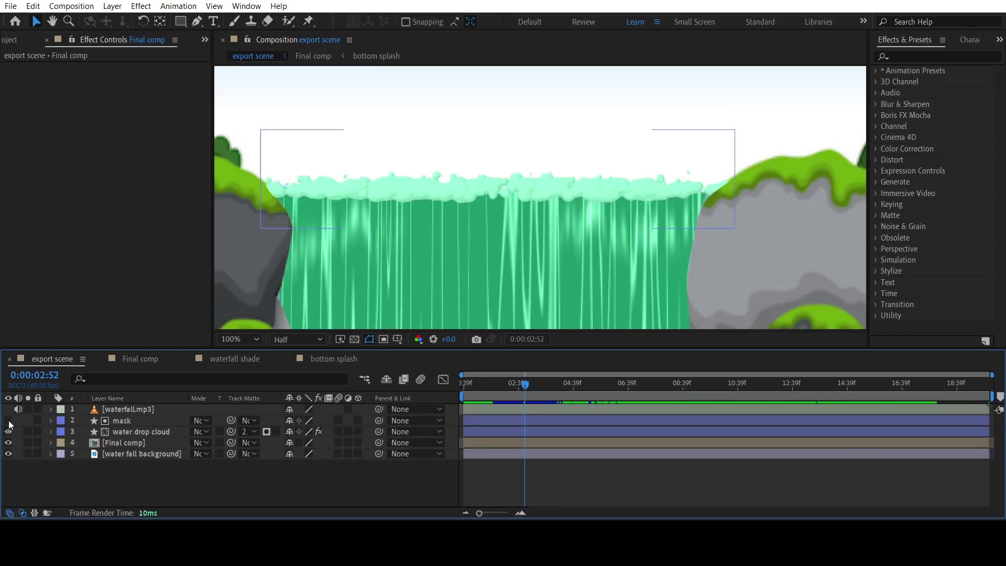
pyautogui.click(8, 420)
pyautogui.click(8, 420)
pyautogui.click(8, 420)
pyautogui.click(8, 421)
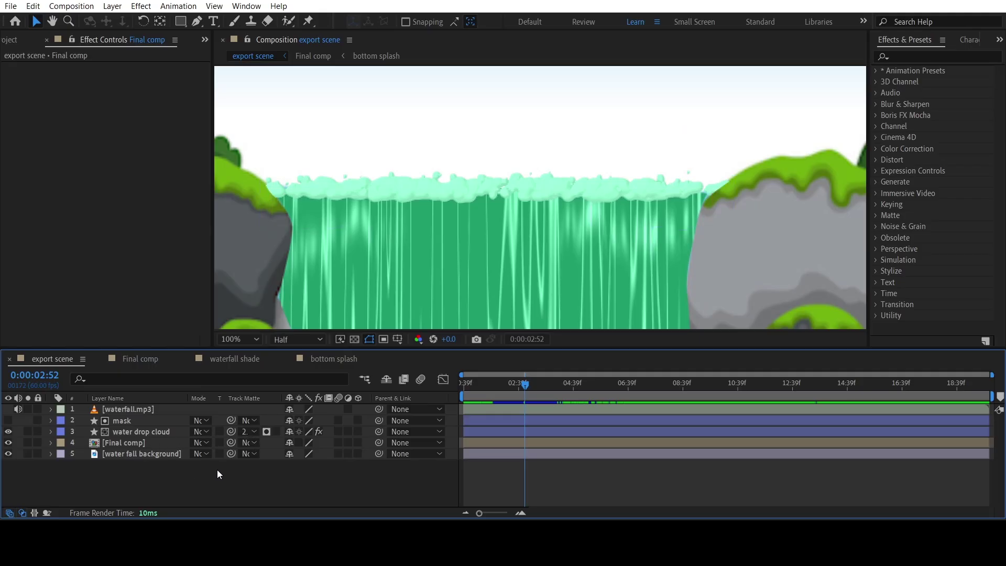
# Move the playhead to 0:00:05:47 to preview the finished waterfall animation
pyautogui.scroll(-4, 344, 291)
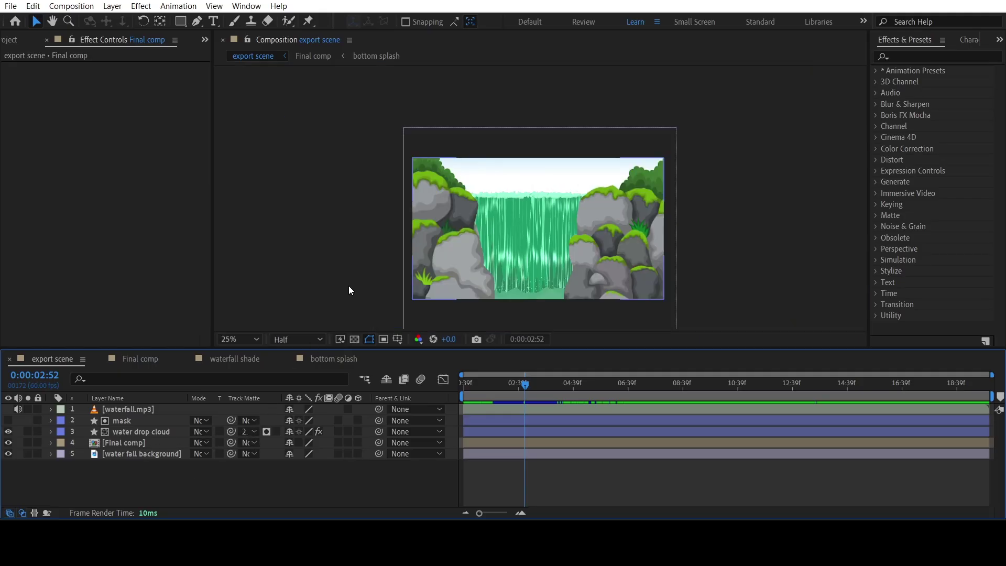
pyautogui.click(478, 386)
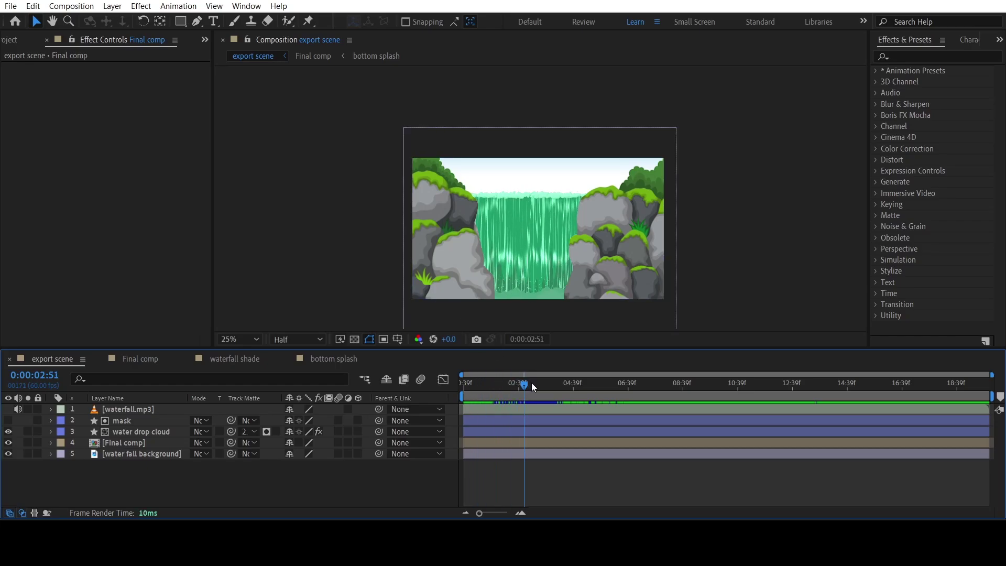